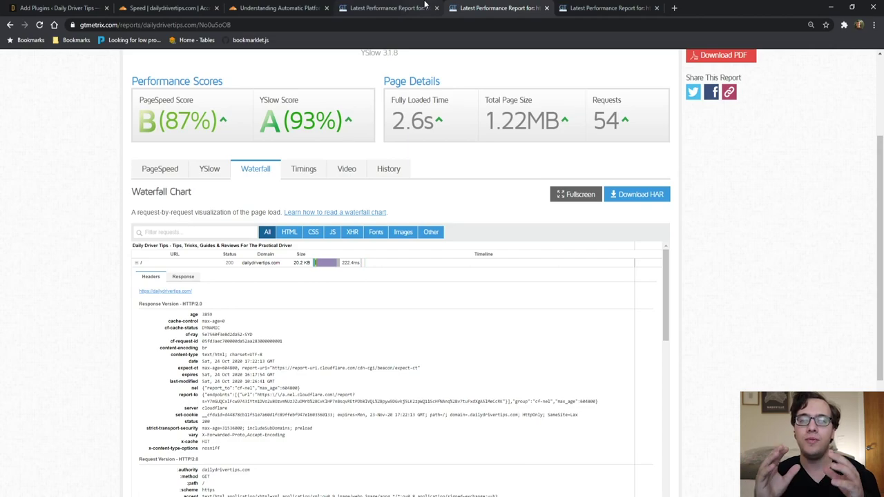
# Compare the load times and waterfall charts for dailydrivertips.com across the three GTmetrix reports, including the first request's response headers.
pyautogui.click(425, 5)
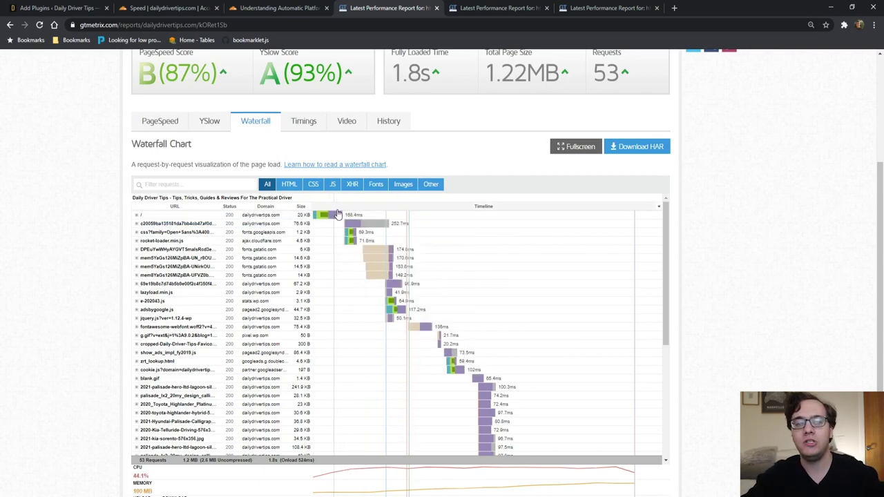
pyautogui.click(296, 216)
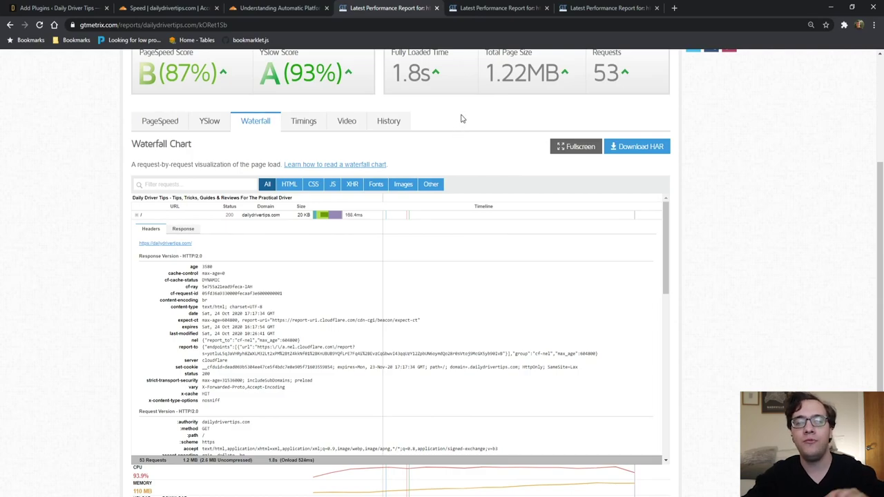
pyautogui.click(487, 8)
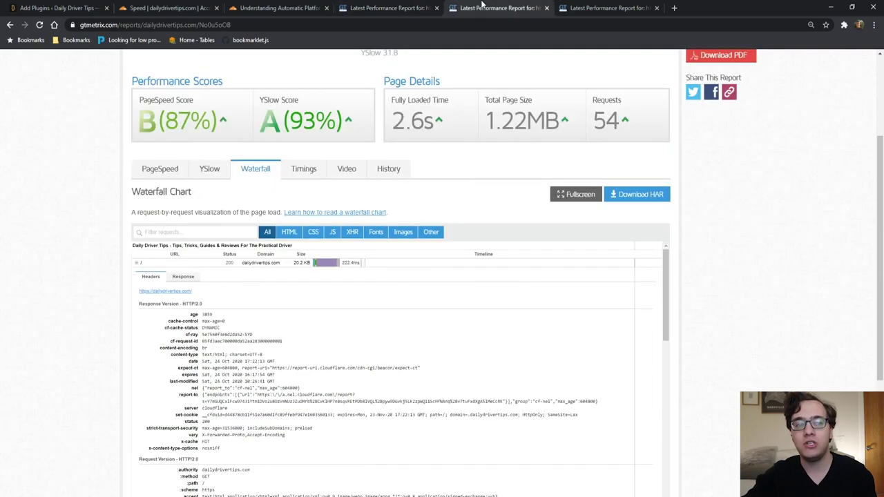
pyautogui.scroll(2, 309, 263)
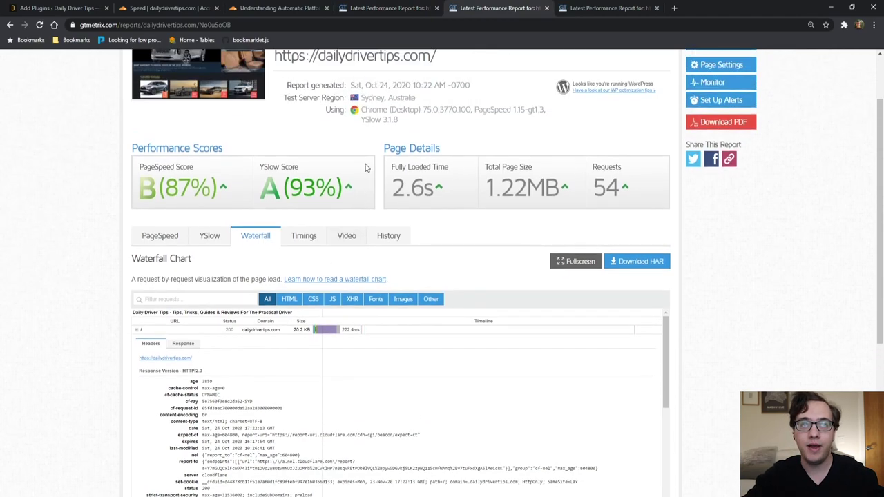
pyautogui.scroll(-2, 388, 163)
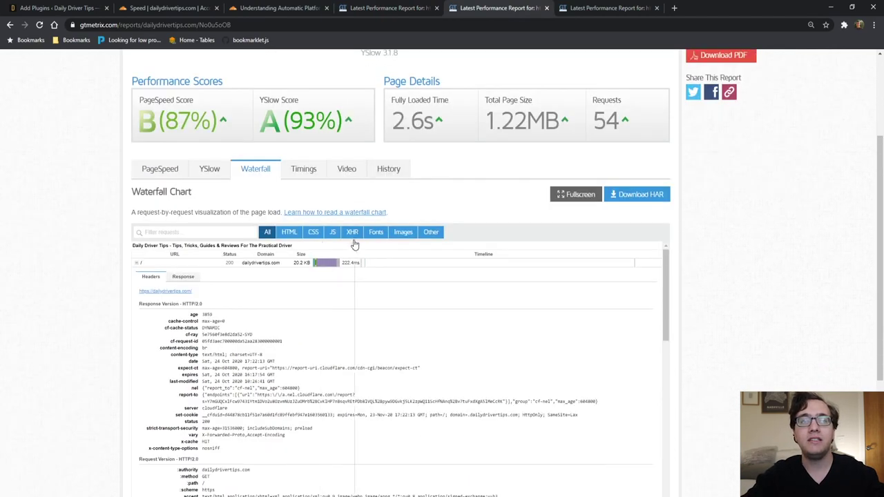
pyautogui.moveTo(329, 267)
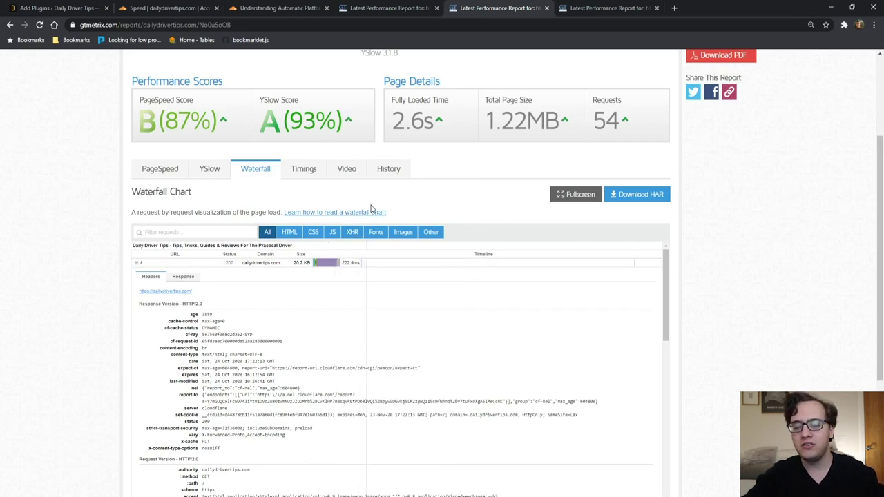
pyautogui.click(560, 6)
pyautogui.scroll(-1, 235, 209)
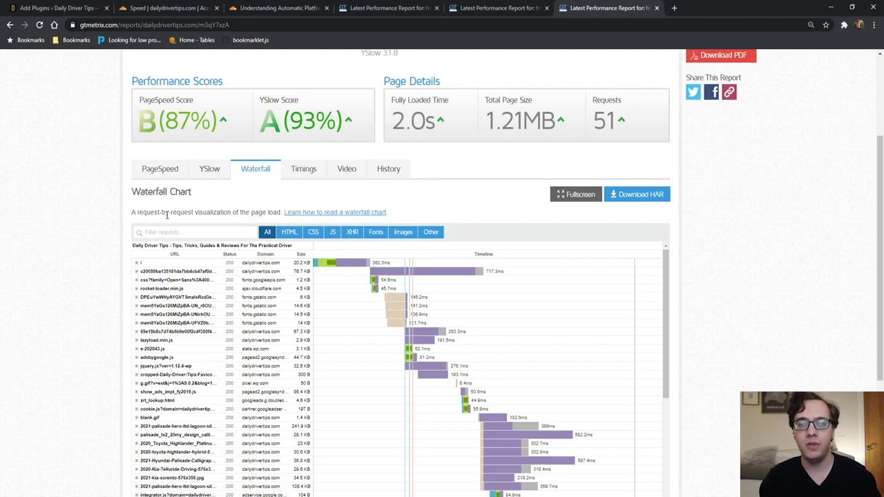
# Read Cloudflare's APO support article, comparing caching behaviour with and without the WordPress plugin and reviewing the steps for enabling APO.
pyautogui.click(278, 6)
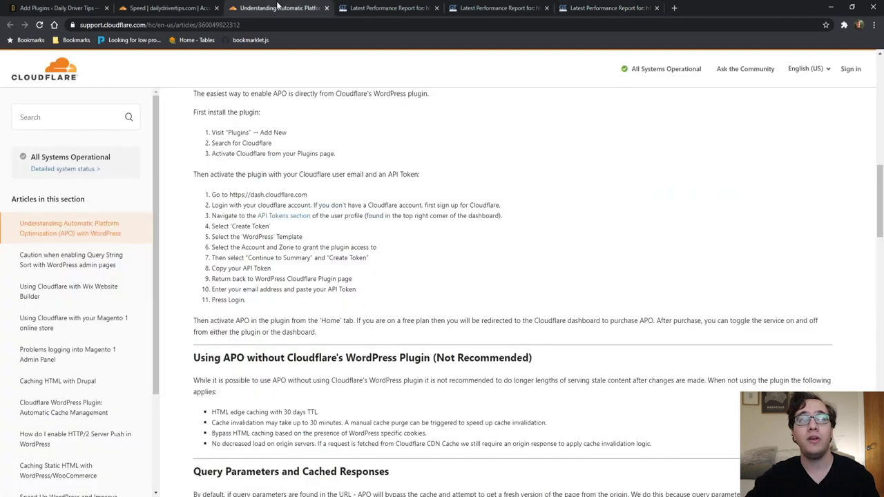
pyautogui.scroll(2, 275, 240)
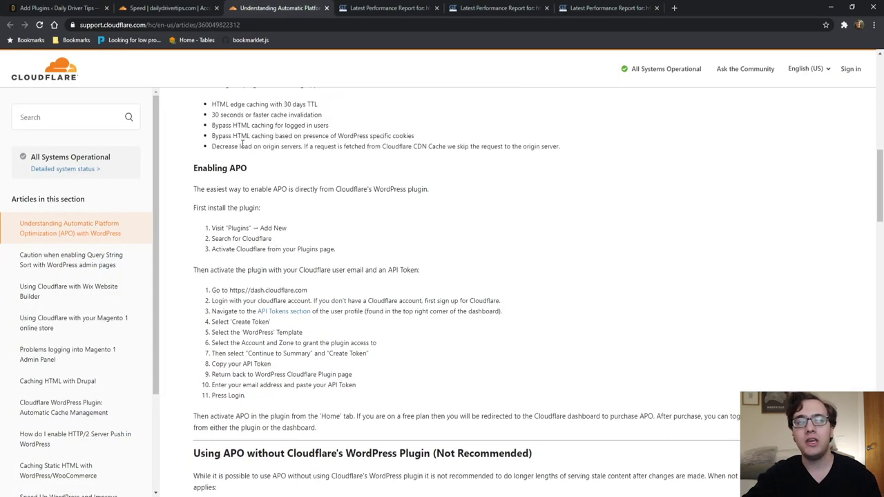
pyautogui.scroll(2, 242, 145)
pyautogui.scroll(-2, 240, 169)
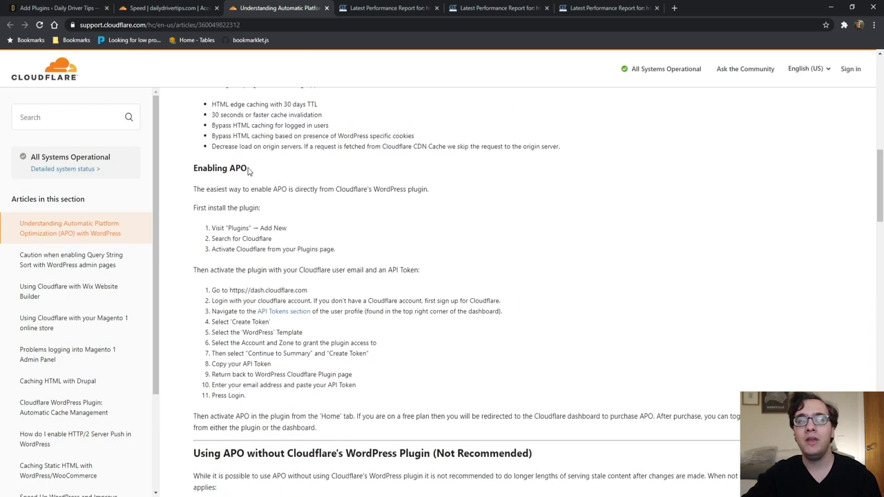
pyautogui.scroll(1, 242, 172)
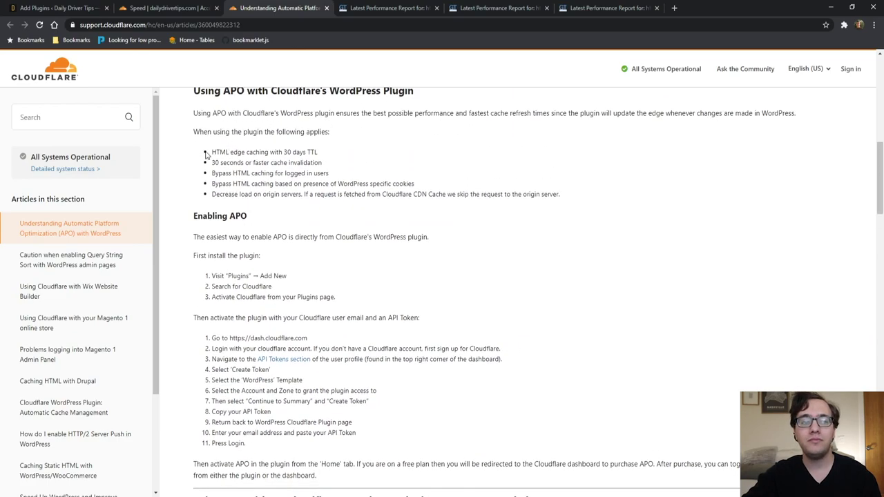
pyautogui.moveTo(210, 153); pyautogui.dragTo(255, 165)
pyautogui.scroll(-2, 256, 166)
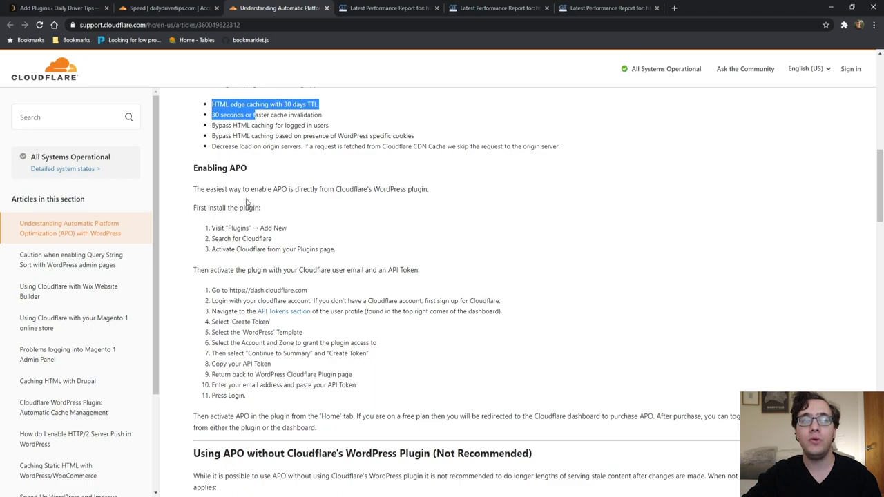
pyautogui.scroll(1, 295, 234)
pyautogui.scroll(-4, 295, 234)
pyautogui.scroll(1, 298, 256)
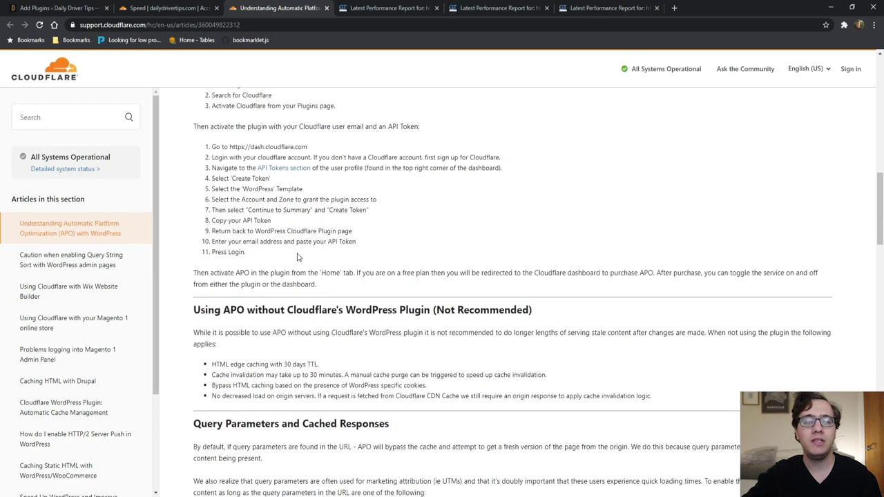
pyautogui.scroll(1, 307, 283)
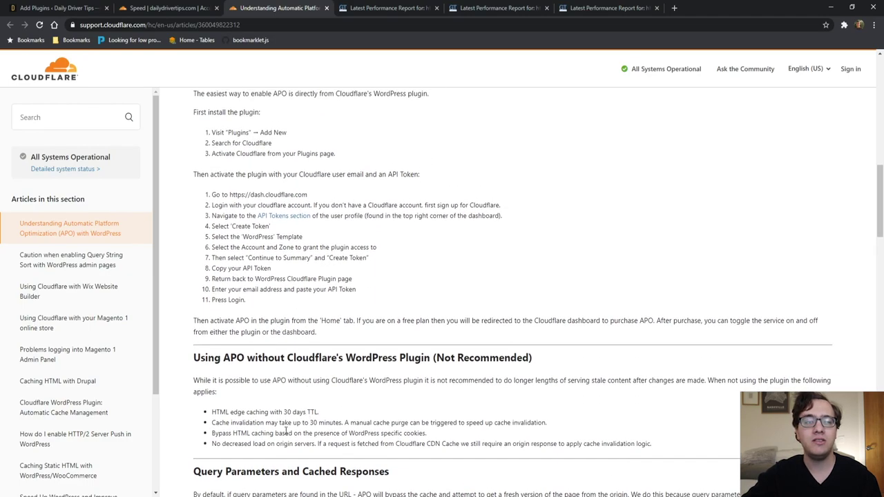
pyautogui.tripleClick(285, 432)
pyautogui.tripleClick(283, 443)
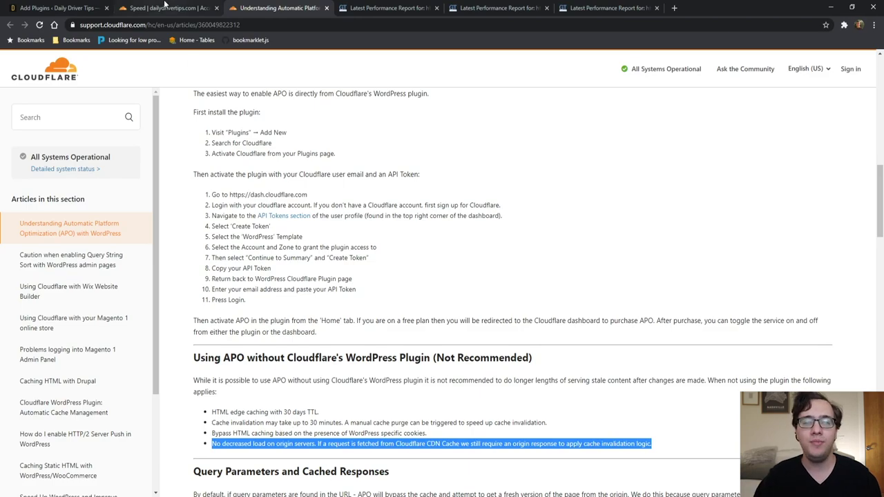
# Activate the Cloudflare plugin on the WordPress site and open its settings page.
pyautogui.click(164, 7)
pyautogui.scroll(1, 207, 200)
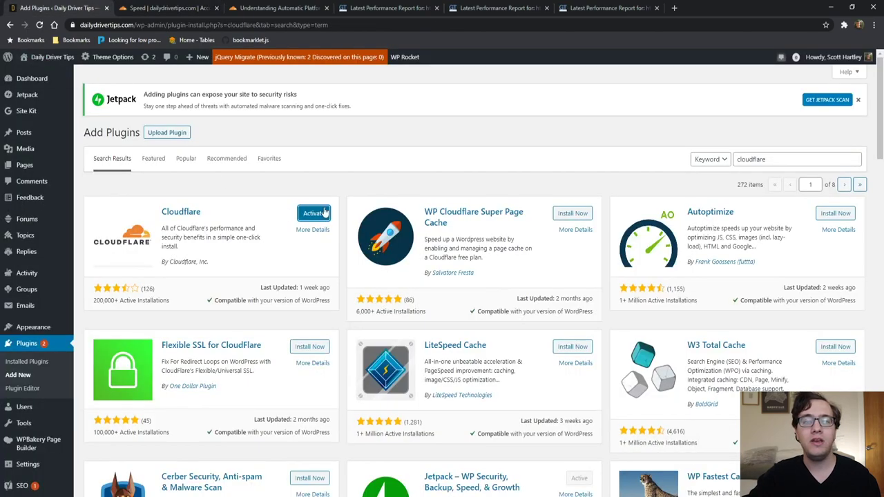
pyautogui.click(323, 212)
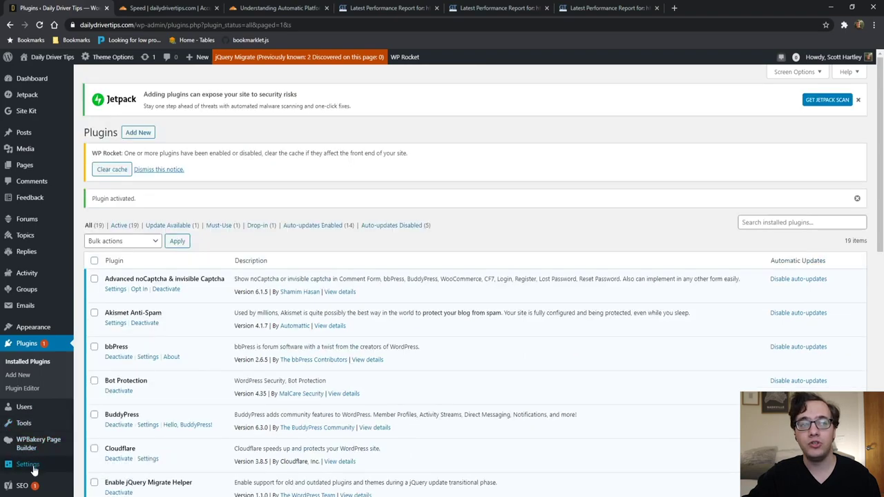
pyautogui.moveTo(27, 464)
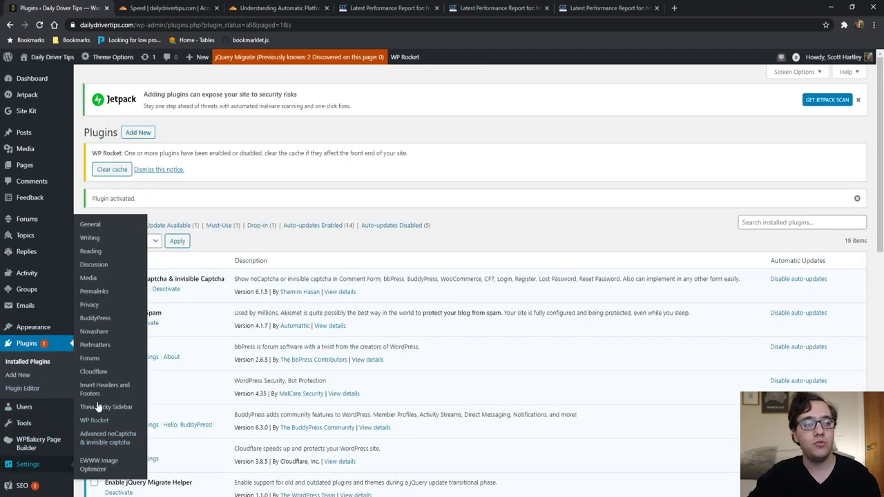
pyautogui.click(94, 373)
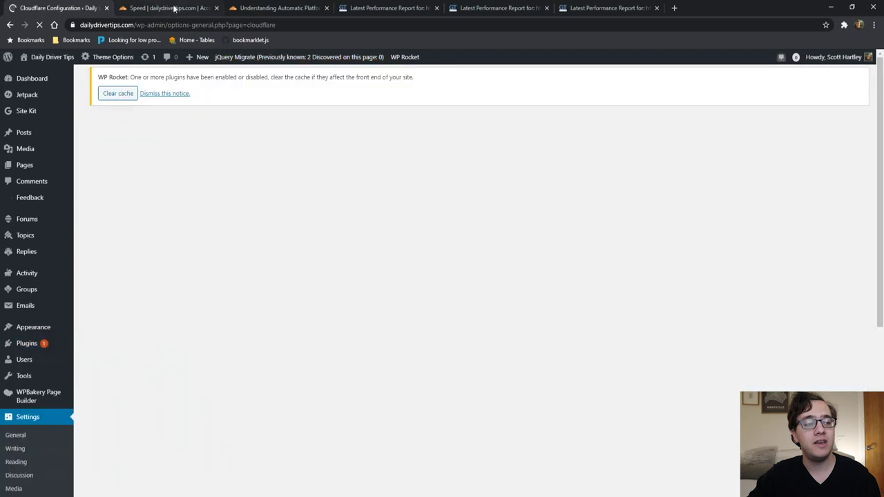
# Fill in the account e-mail in the Cloudflare plugin's API credentials form.
pyautogui.scroll(-2, 269, 186)
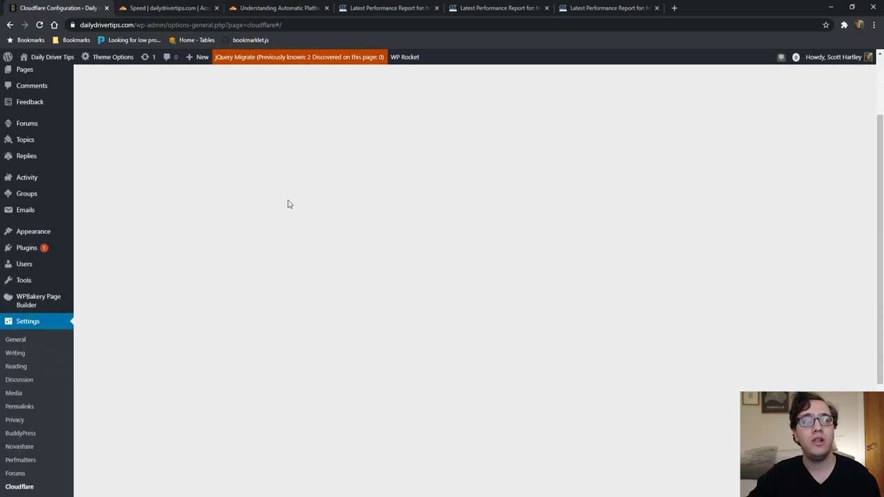
pyautogui.click(523, 178)
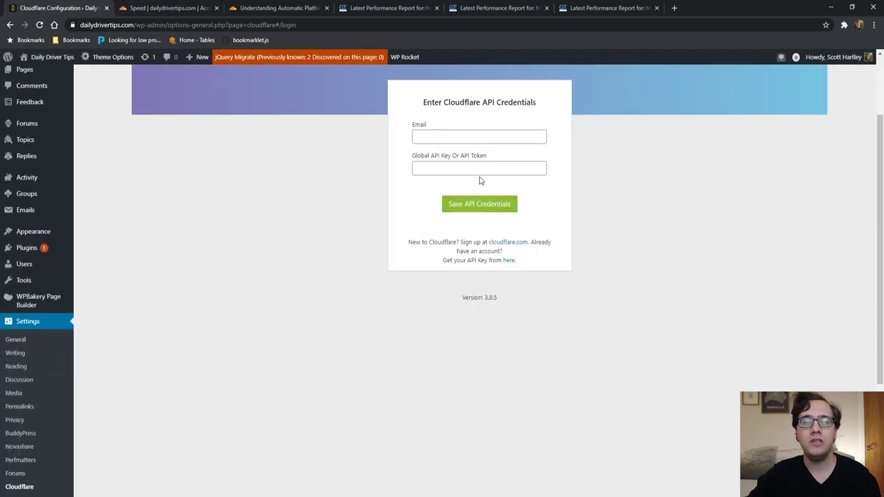
pyautogui.scroll(2, 484, 145)
pyautogui.click(472, 230)
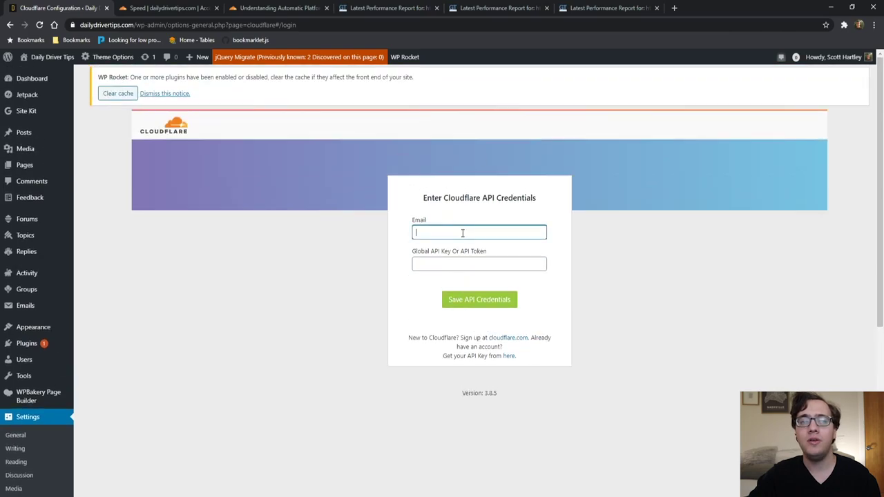
pyautogui.write('sc')
pyautogui.press('Down')
pyautogui.press('Return')
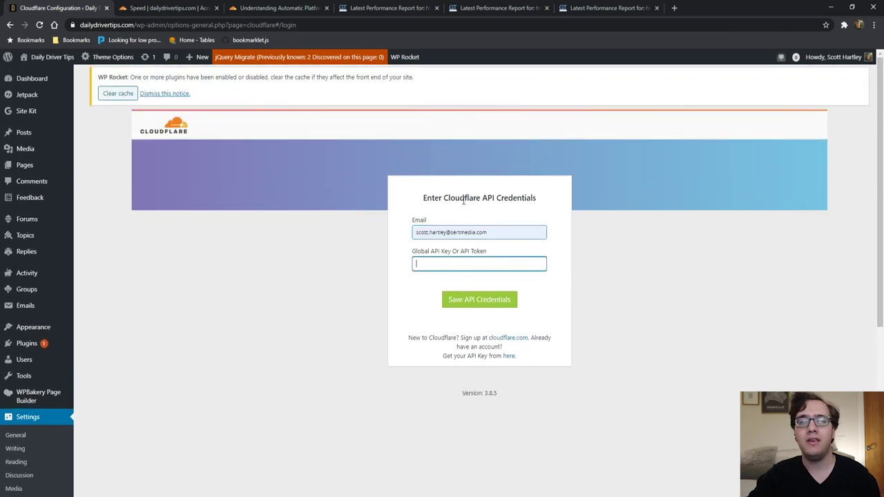
pyautogui.press('Tab')
# Open the API Tokens section of the Cloudflare profile in a separate browser page and reveal the Global API Key for copying.
pyautogui.click(165, 8)
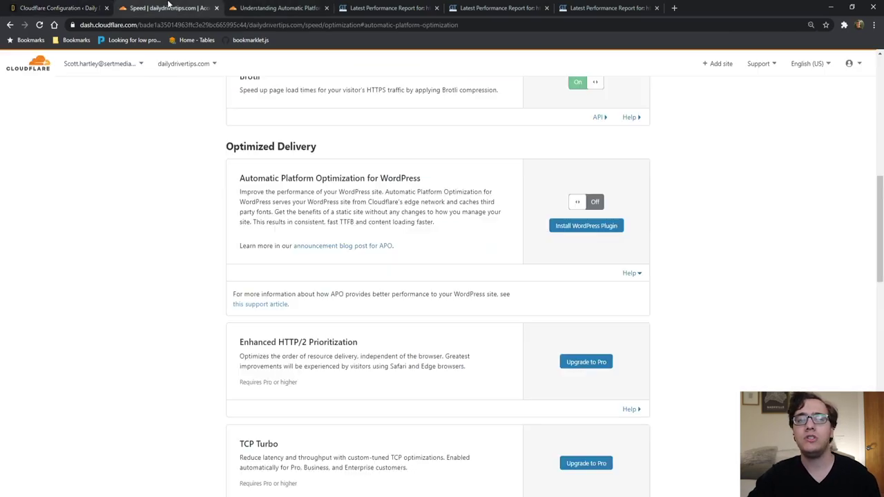
pyautogui.click(855, 62)
pyautogui.middleClick(842, 92)
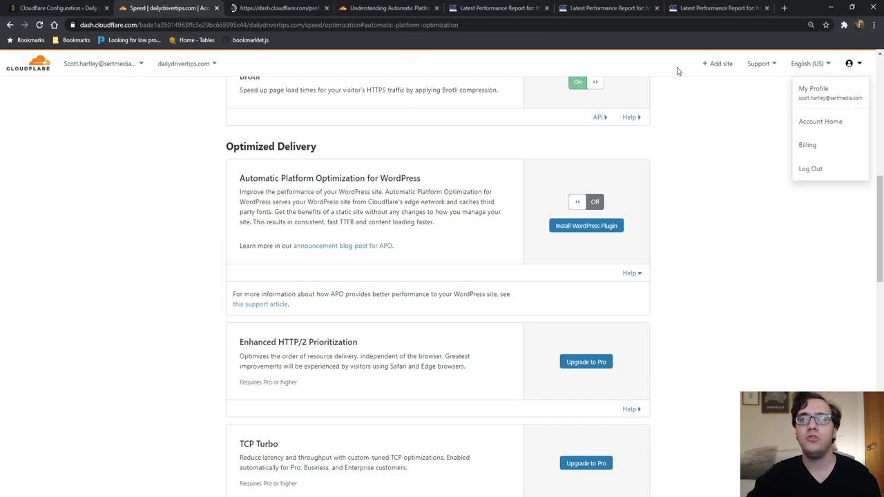
pyautogui.click(245, 5)
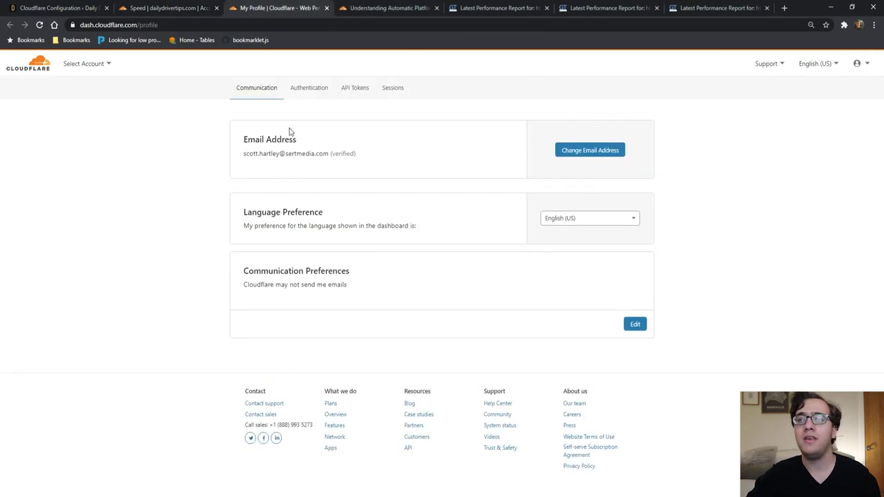
pyautogui.click(366, 93)
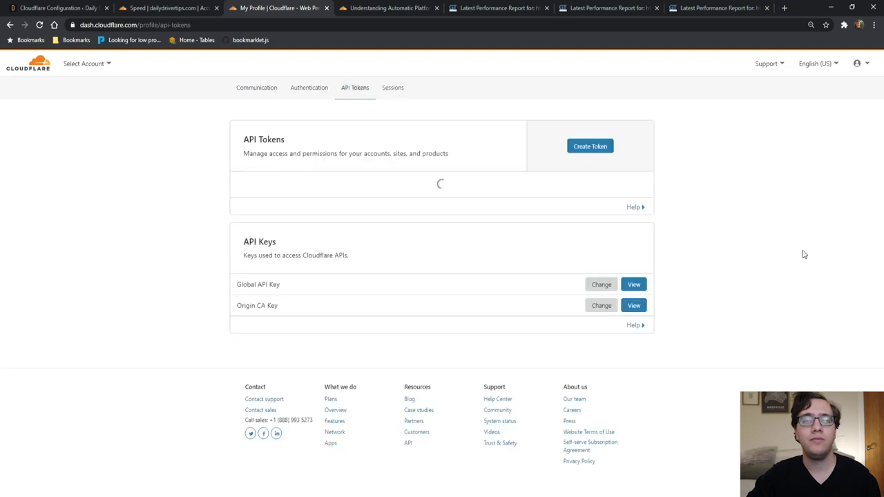
pyautogui.click(634, 292)
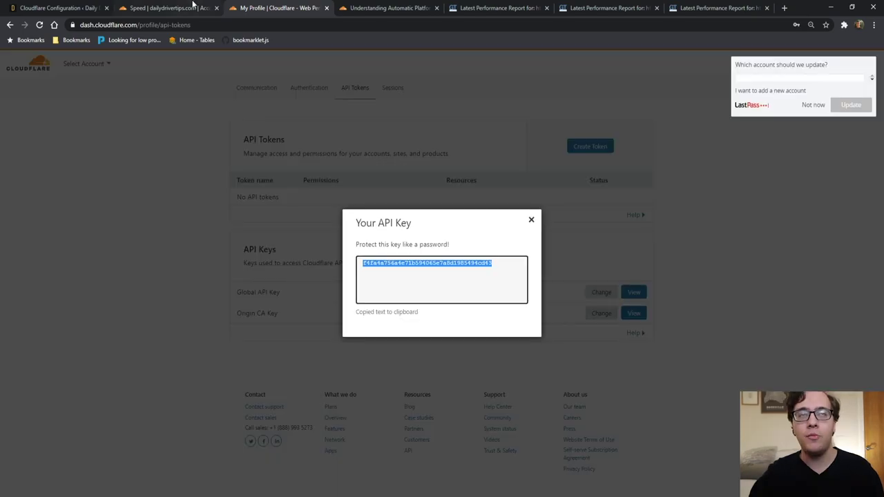
# Paste the Global API Key into the WordPress plugin's API key field and save the API credentials.
pyautogui.click(186, 8)
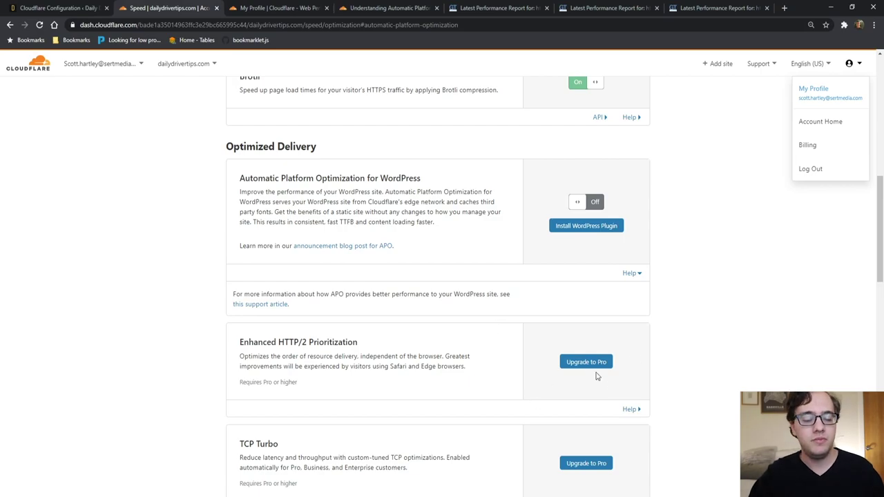
pyautogui.click(445, 227)
pyautogui.hotkey('ctrl', '1')
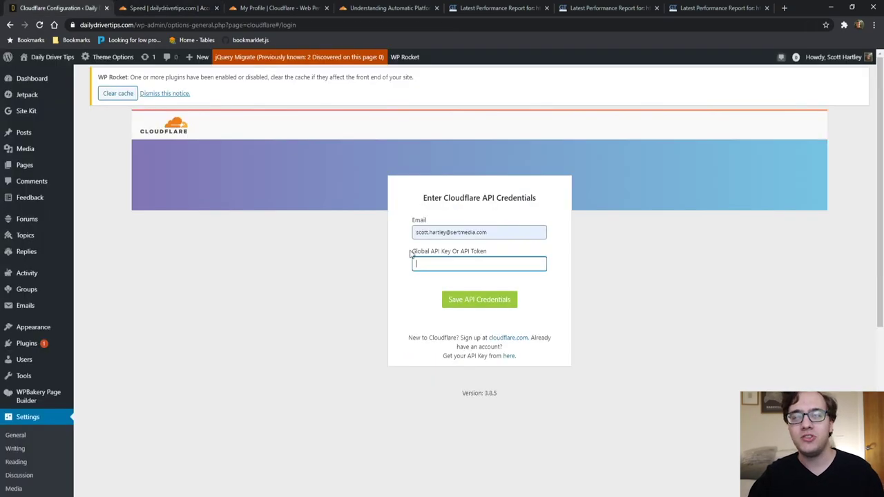
pyautogui.click(472, 263)
pyautogui.hotkey('ctrl', 'v')
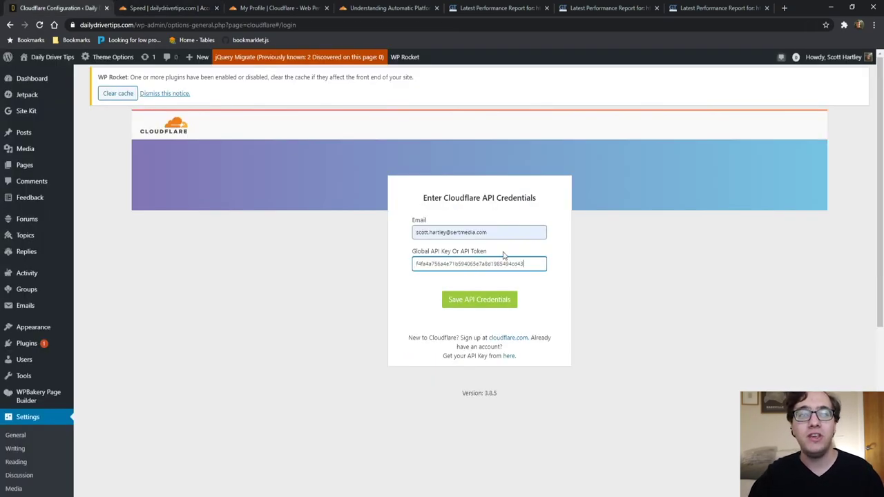
pyautogui.click(511, 298)
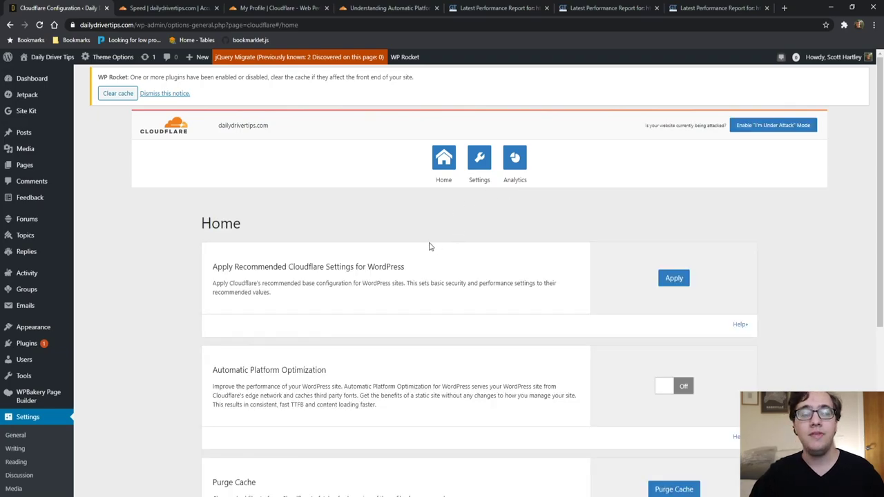
# Turn on Automatic Platform Optimization in the WordPress plugin and return to the Cloudflare dashboard's Speed settings.
pyautogui.scroll(-3, 430, 247)
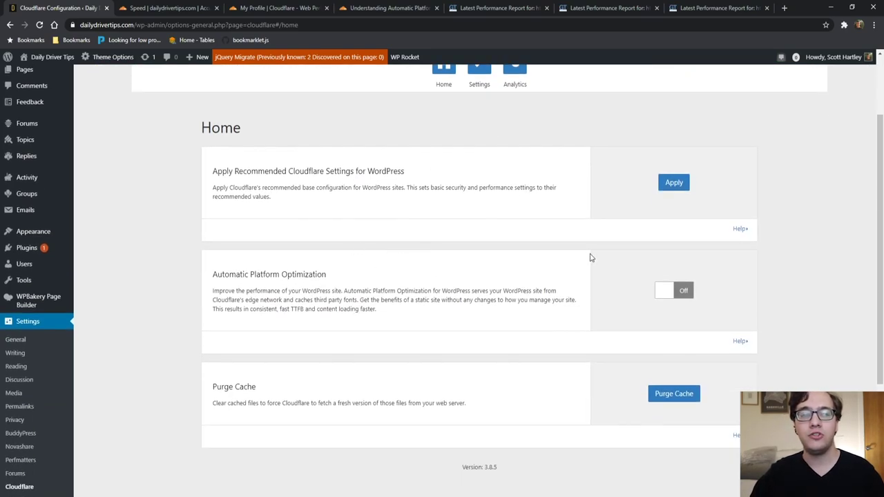
pyautogui.click(677, 290)
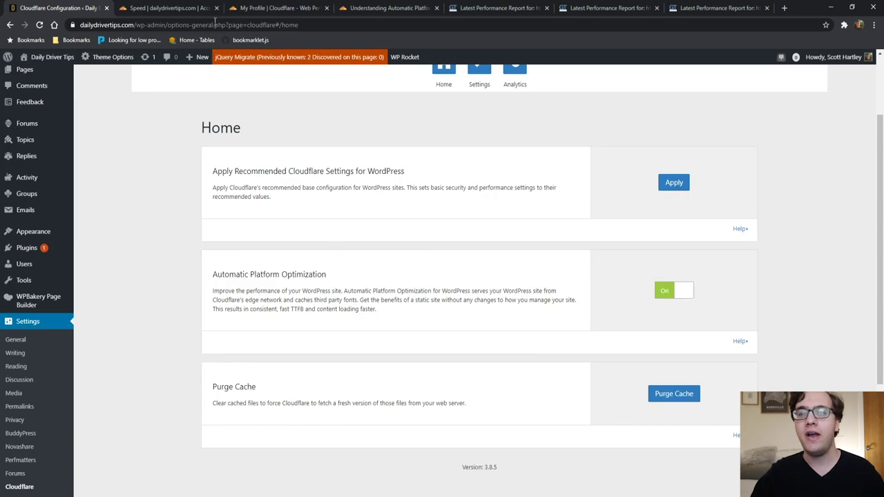
pyautogui.click(193, 6)
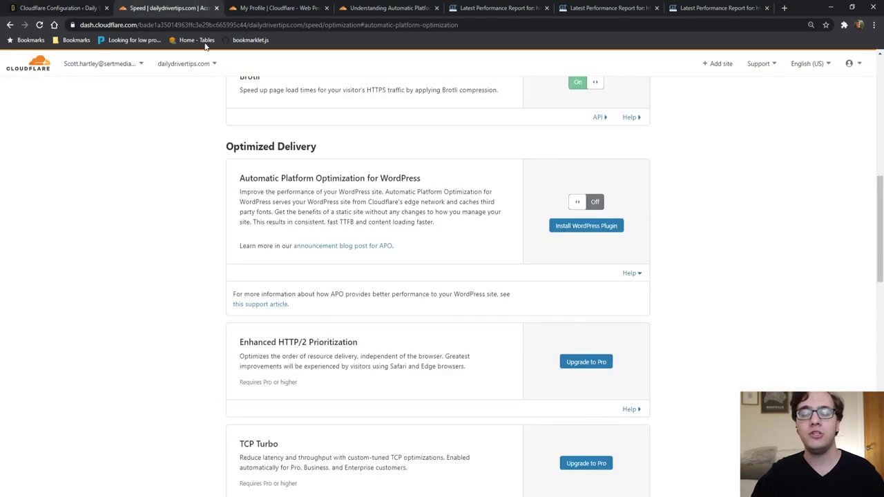
# Reload the Cloudflare Speed optimization page and check the status of Automatic Platform Optimization for WordPress and its plugin detection.
pyautogui.press('F5')
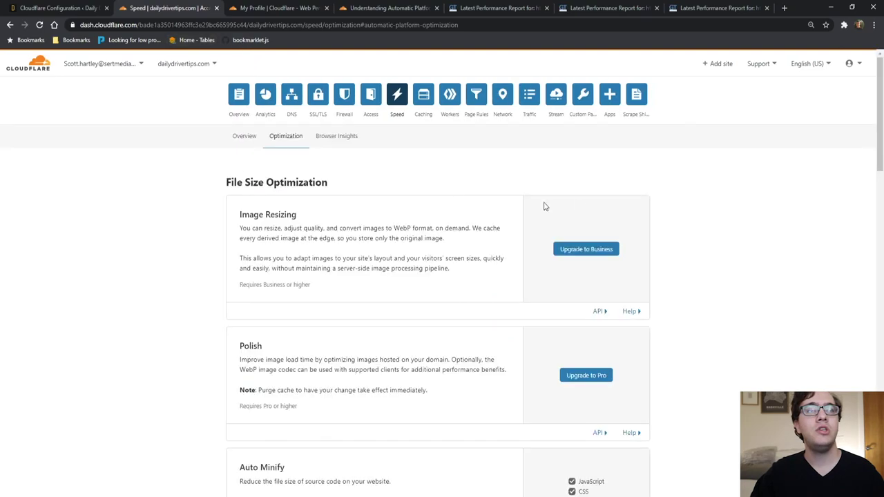
pyautogui.scroll(-3, 718, 215)
pyautogui.scroll(-4, 718, 218)
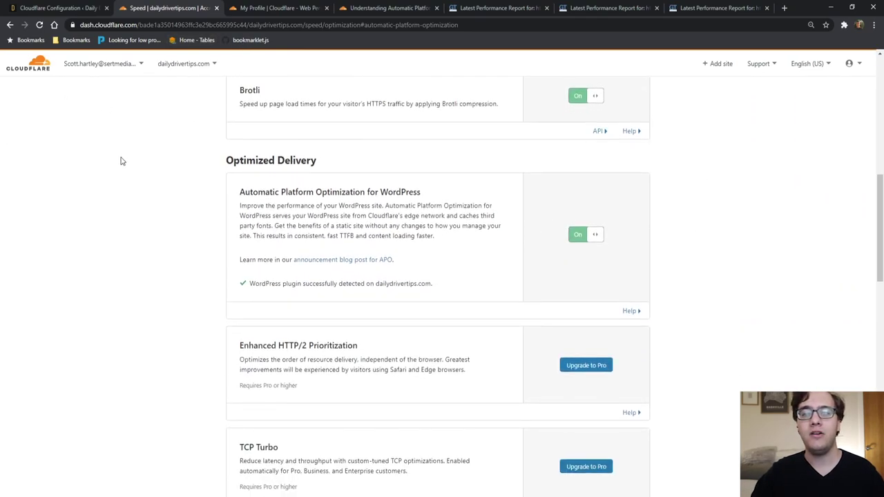
pyautogui.scroll(-1, 213, 230)
pyautogui.tripleClick(324, 234)
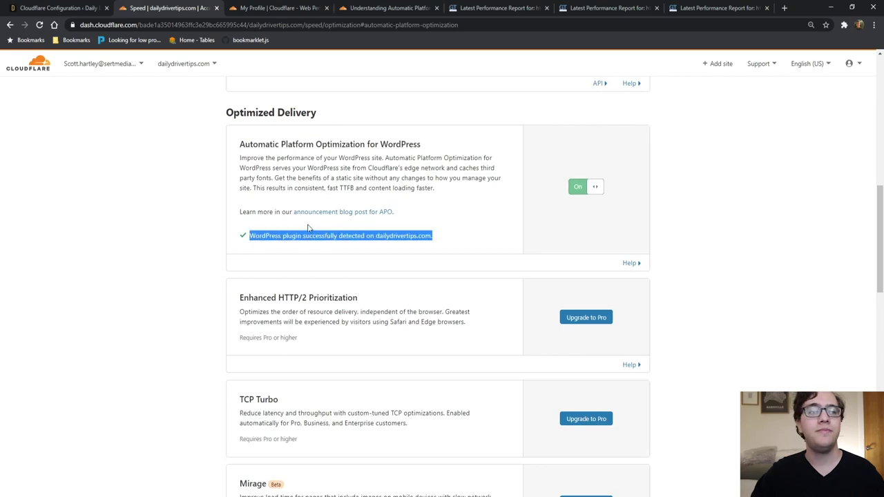
# Return to the Cloudflare plugin in WordPress, open its settings and review the Auto Purge Content On Update option.
pyautogui.click(21, 11)
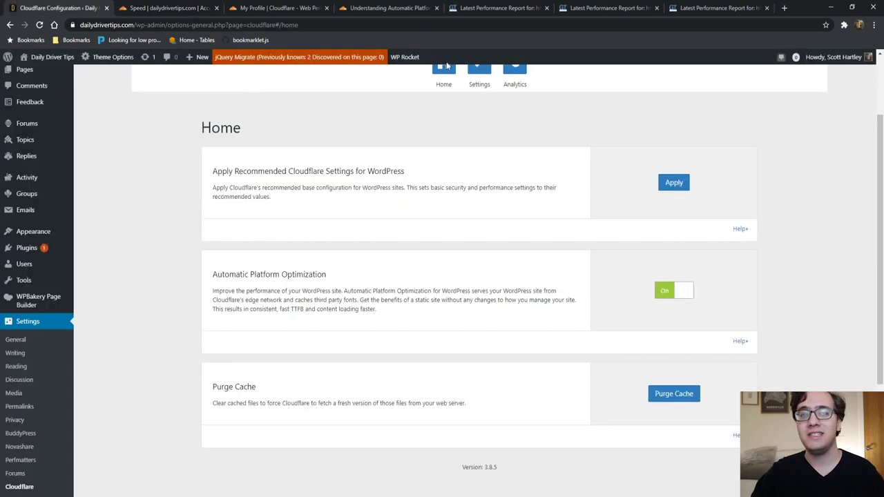
pyautogui.click(483, 77)
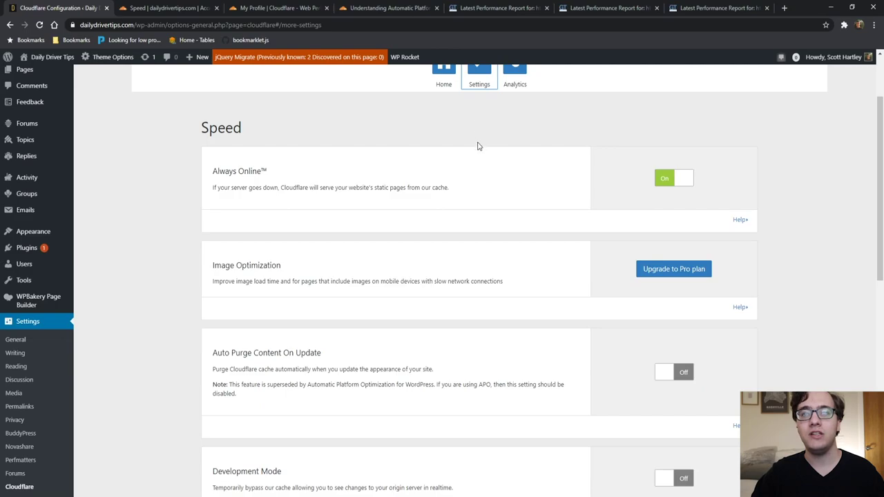
pyautogui.scroll(-4, 476, 147)
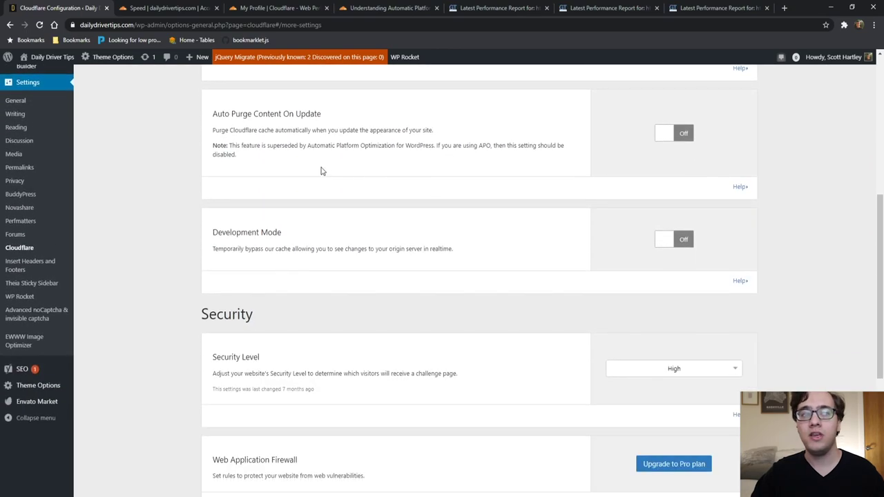
pyautogui.scroll(1, 320, 170)
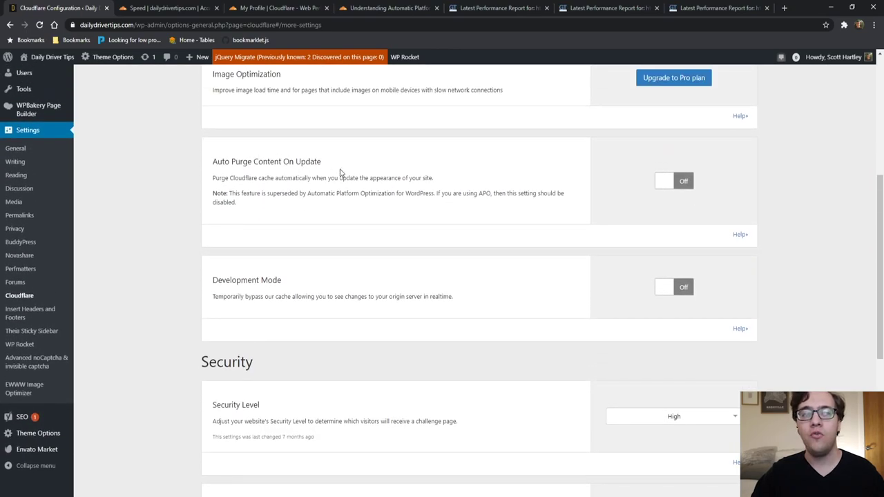
pyautogui.click(666, 188)
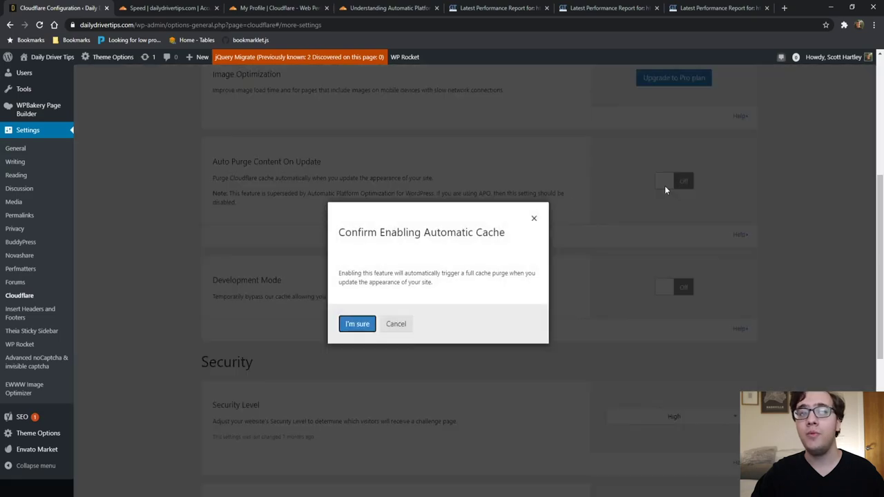
pyautogui.scroll(-1, 511, 238)
pyautogui.scroll(1, 535, 276)
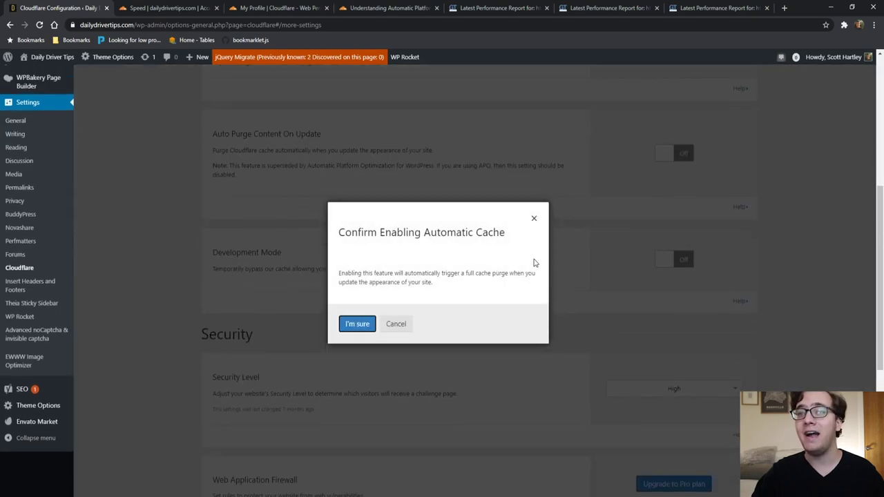
pyautogui.scroll(2, 533, 272)
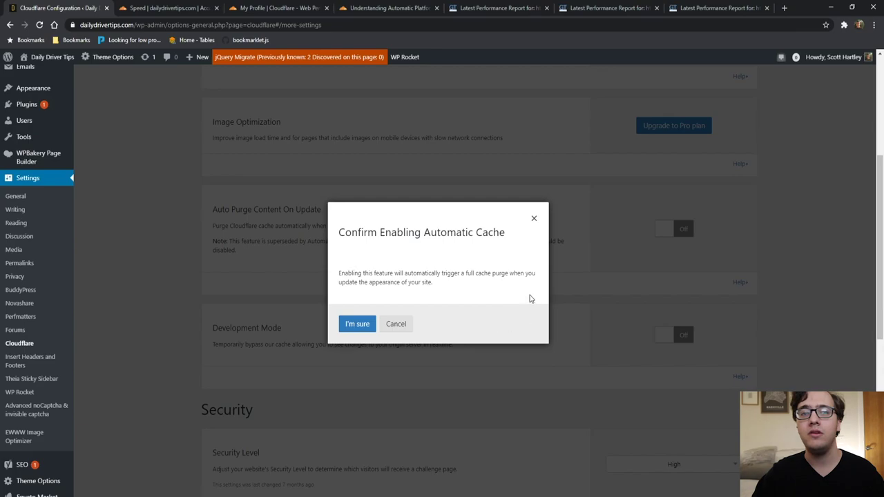
pyautogui.click(547, 349)
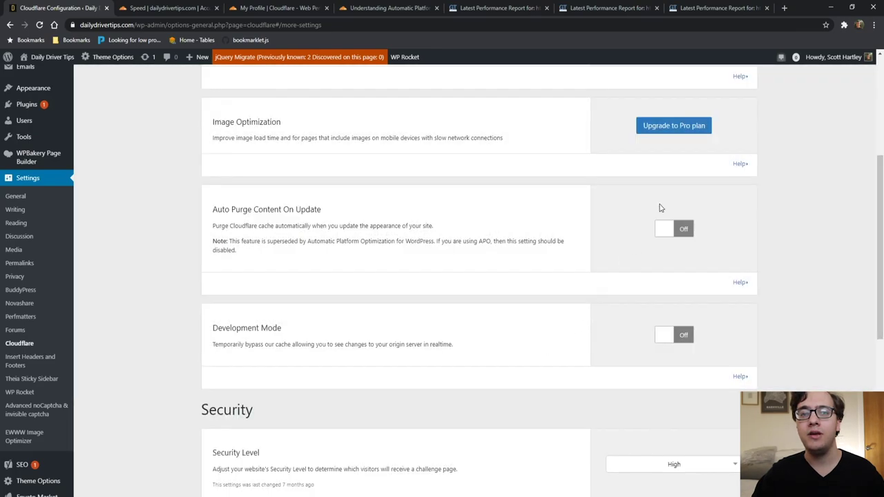
pyautogui.scroll(-3, 691, 211)
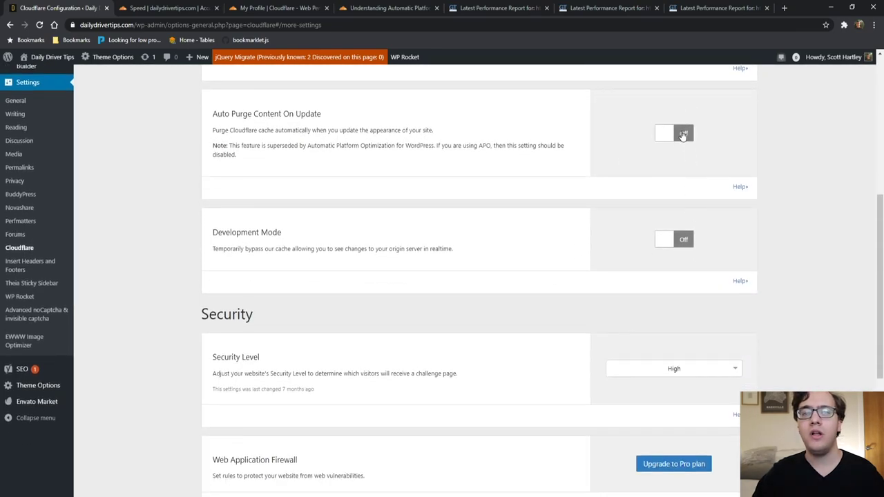
pyautogui.click(684, 132)
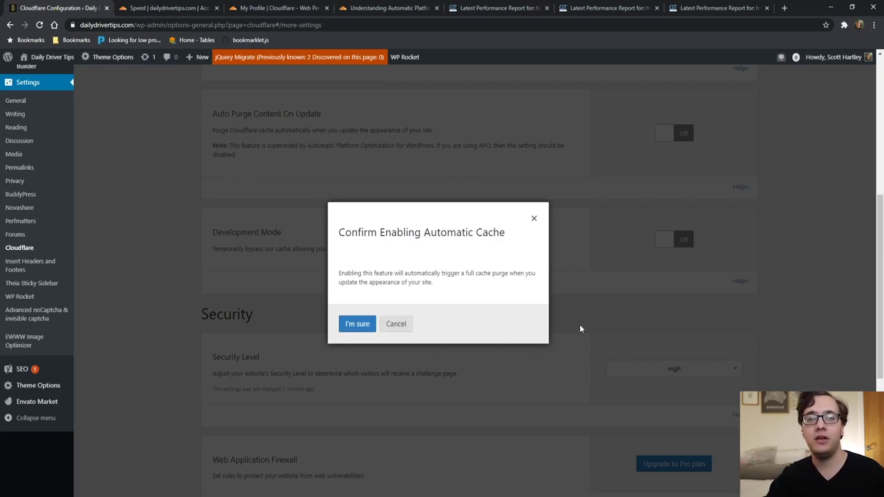
pyautogui.click(533, 218)
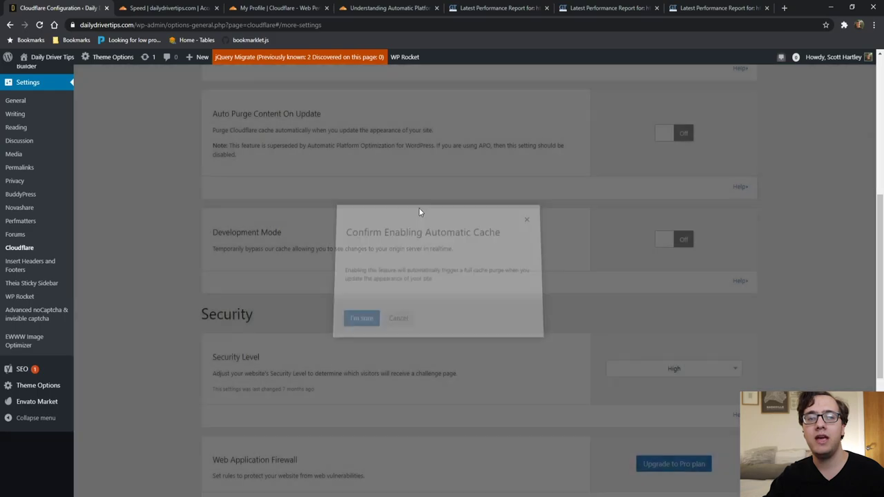
# Open the public front page of the WordPress site in a separate browser page.
pyautogui.scroll(5, 223, 181)
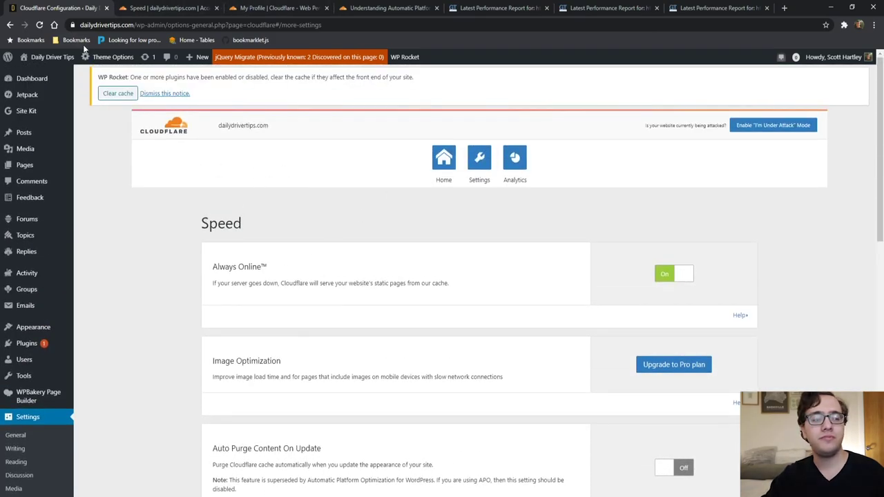
pyautogui.moveTo(54, 58)
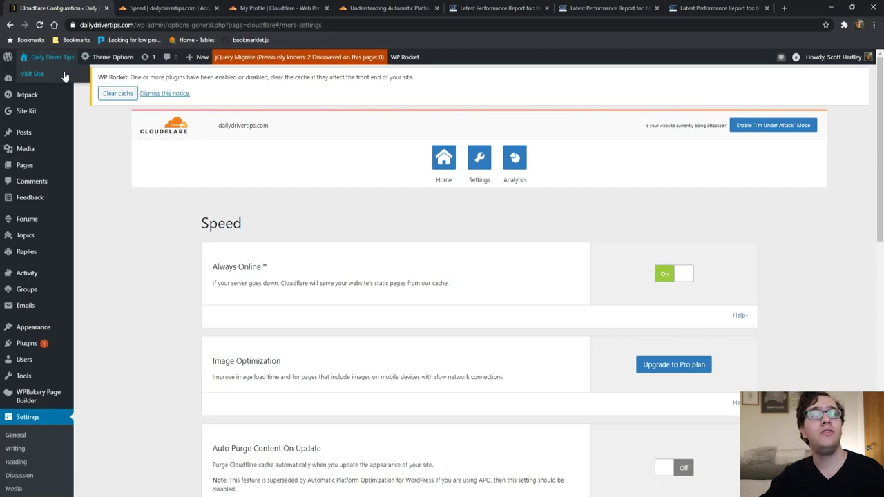
pyautogui.click(41, 73)
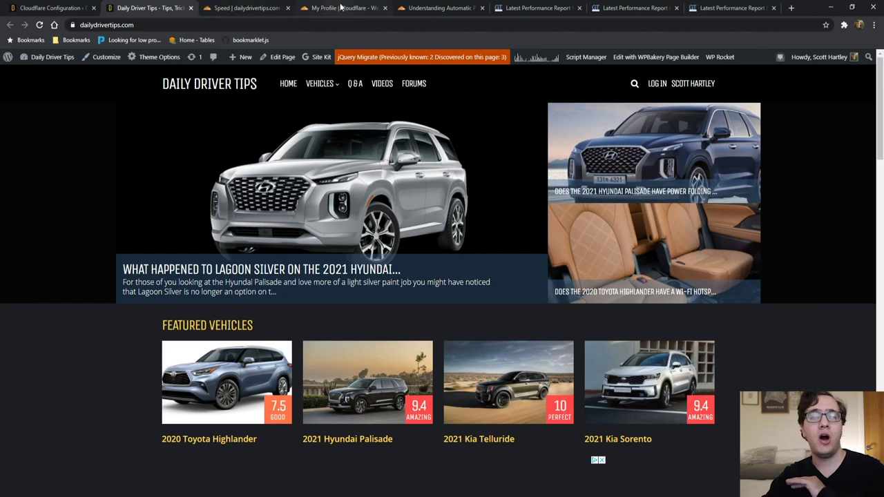
# Close the Cloudflare profile and the Automatic Platform Optimization support article, and bring up the first GTmetrix performance report.
pyautogui.click(385, 8)
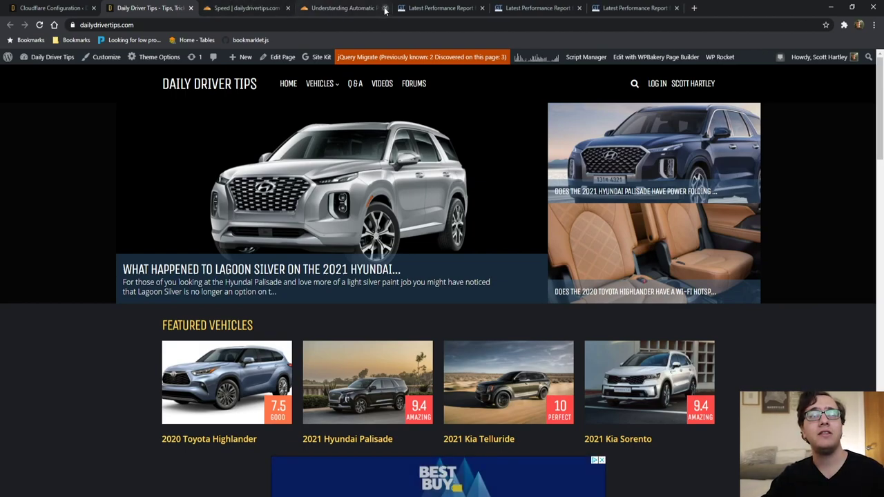
pyautogui.click(384, 9)
pyautogui.click(336, 7)
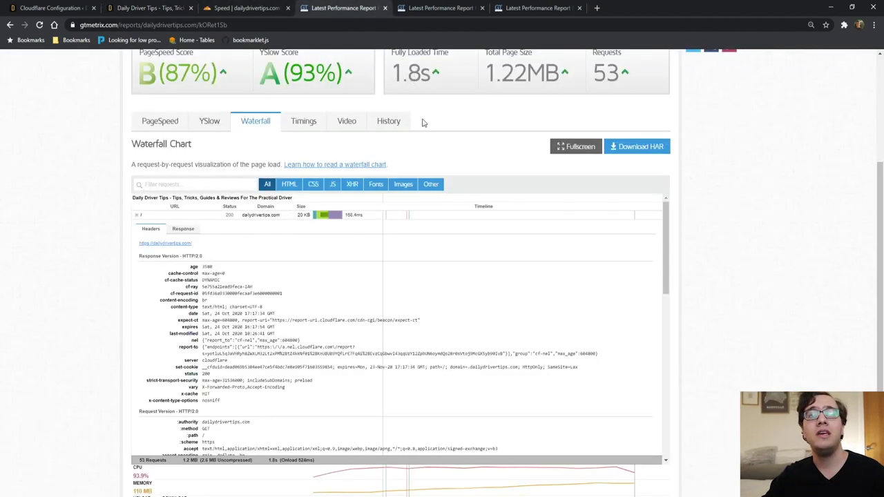
pyautogui.scroll(2, 725, 104)
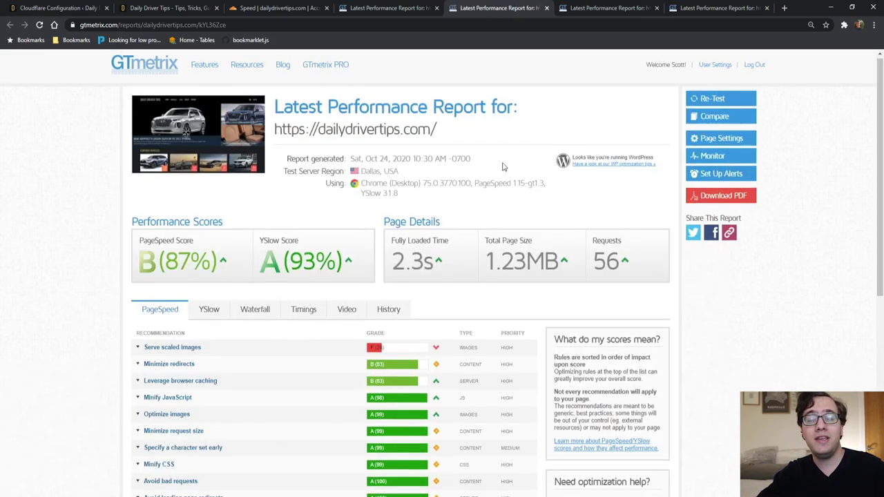
# In the waterfall of the 10:30 AM Dallas GTmetrix report, expand the homepage request and examine its cf-cache-status response header.
pyautogui.scroll(-1, 502, 166)
pyautogui.scroll(1, 475, 191)
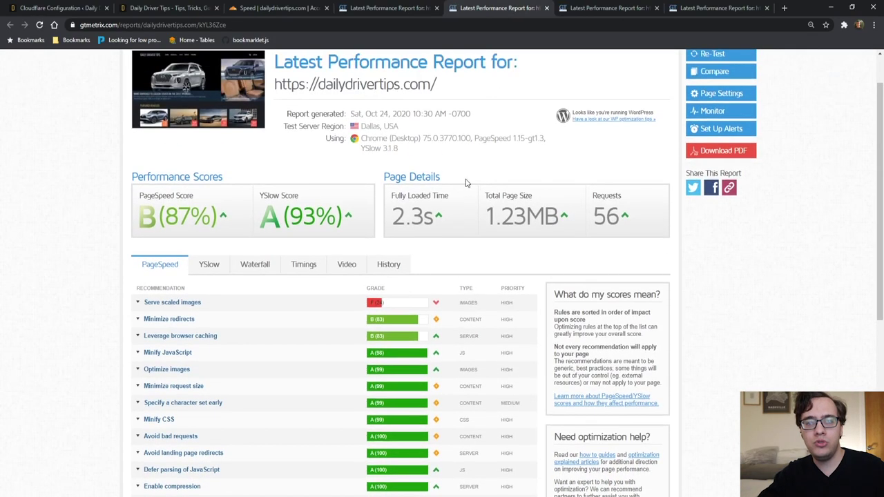
pyautogui.click(266, 265)
pyautogui.scroll(-1, 266, 265)
pyautogui.scroll(1, 741, 196)
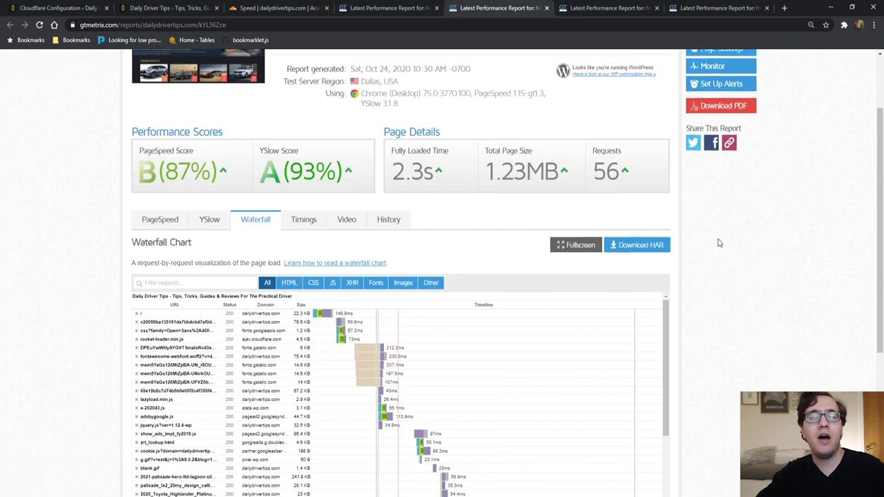
pyautogui.scroll(-2, 746, 290)
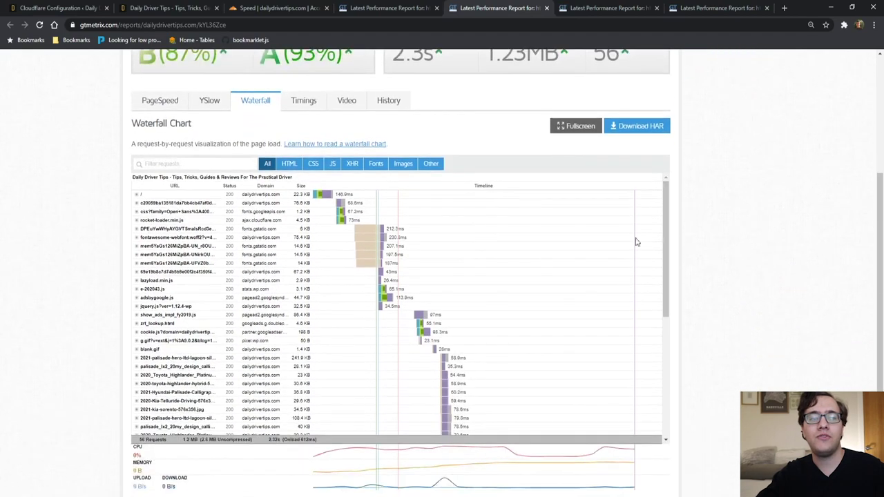
pyautogui.click(172, 194)
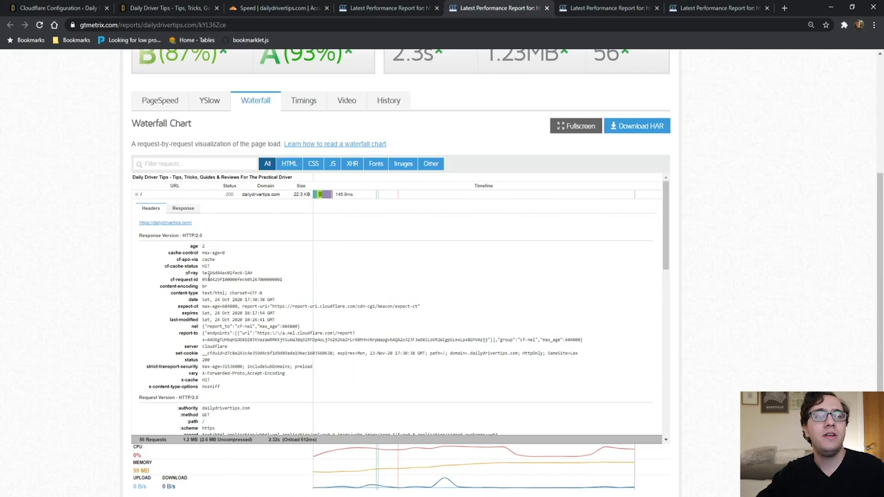
pyautogui.moveTo(216, 269); pyautogui.dragTo(165, 267)
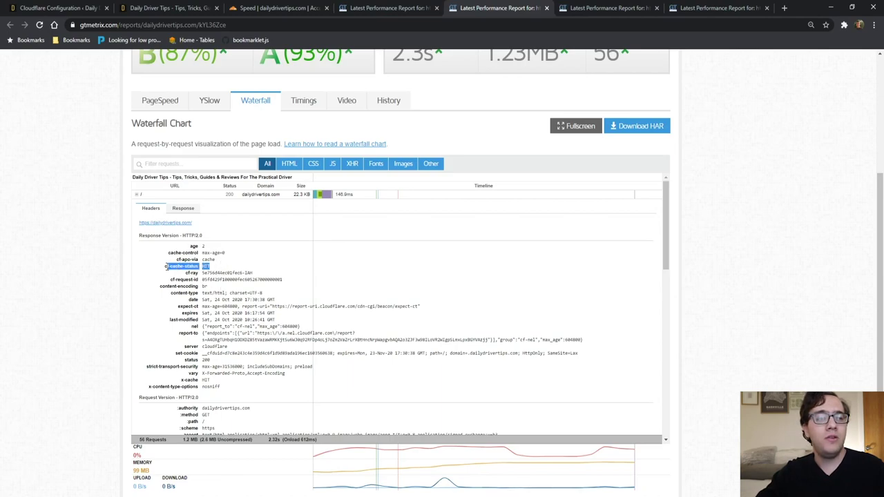
pyautogui.click(170, 279)
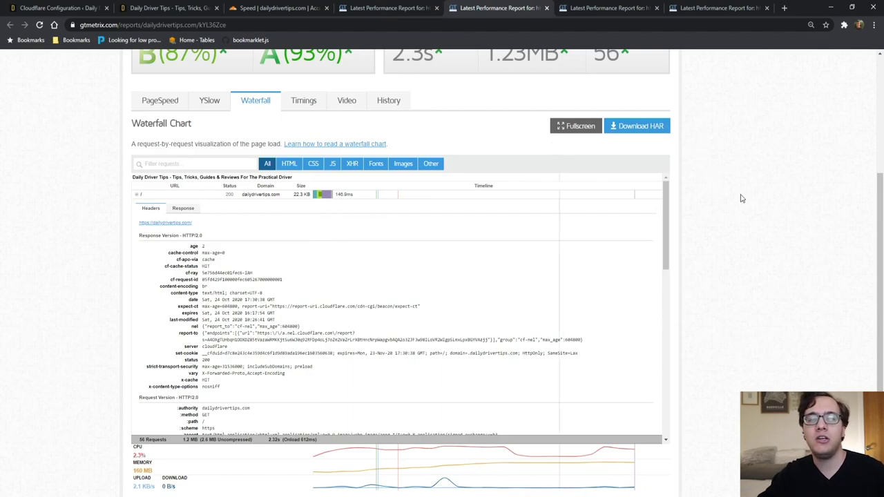
# Run the GTmetrix test for dailydrivertips.com again from the Dallas report.
pyautogui.scroll(3, 741, 199)
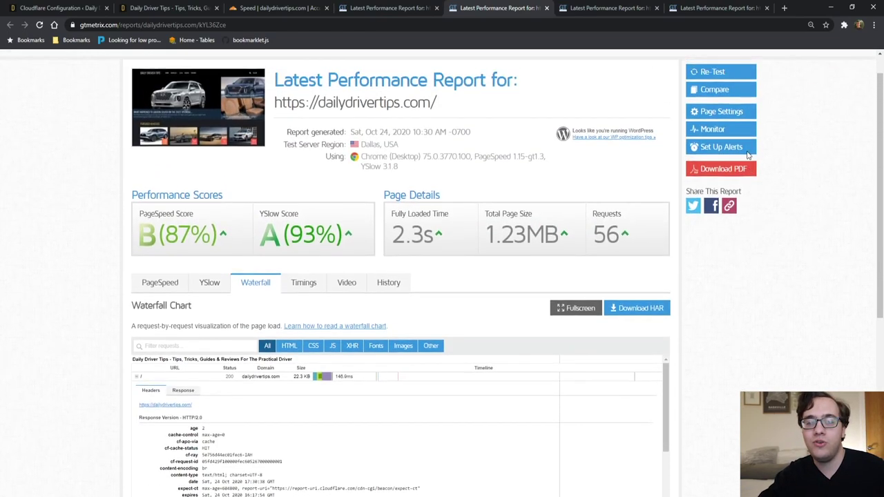
pyautogui.scroll(1, 747, 156)
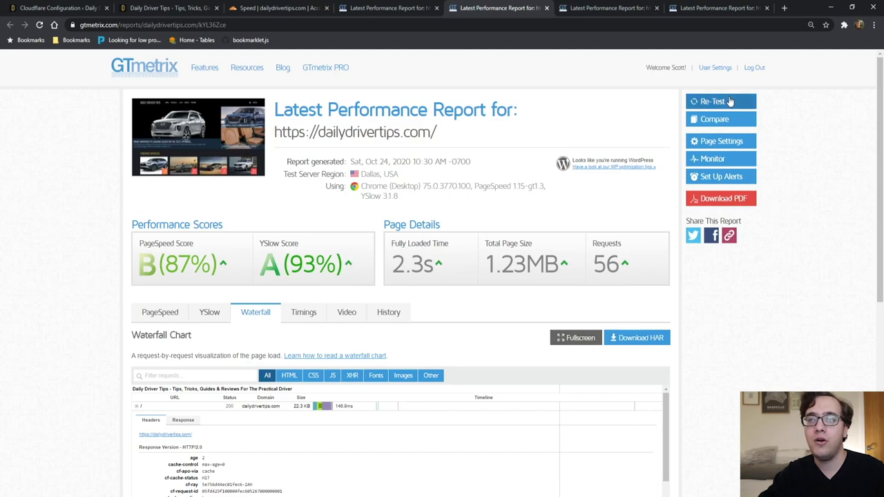
pyautogui.click(712, 102)
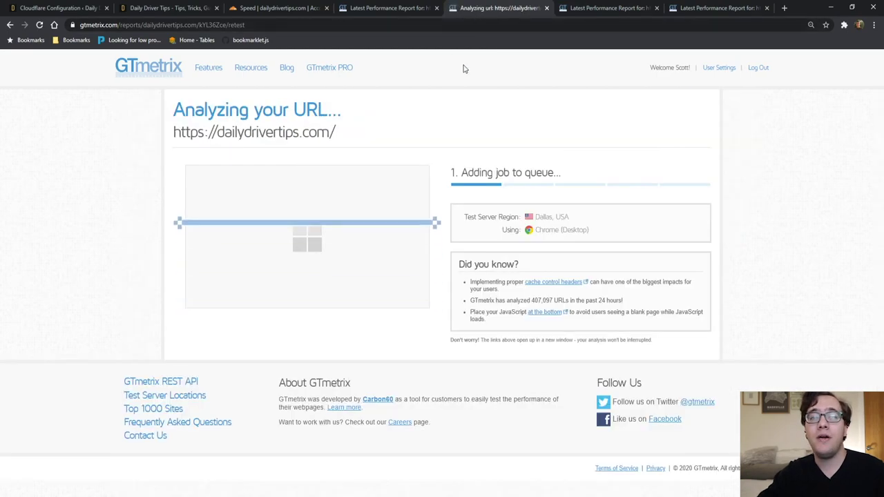
# Switch to the Hong Kong GTmetrix report and start its re-test in a new browser tab.
pyautogui.click(707, 7)
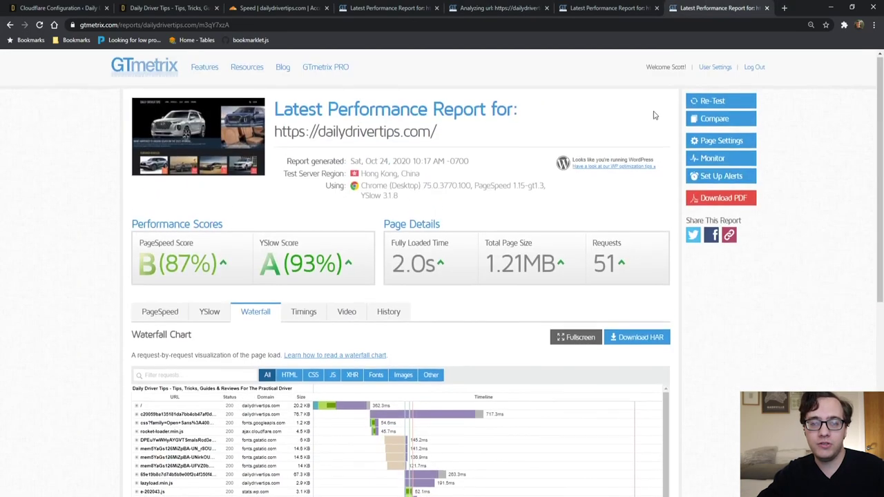
pyautogui.scroll(-2, 615, 154)
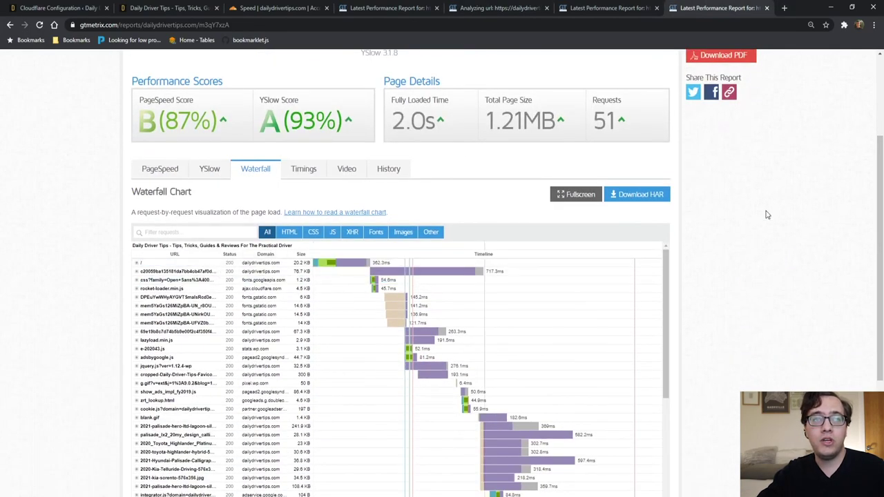
pyautogui.scroll(2, 765, 214)
pyautogui.middleClick(712, 101)
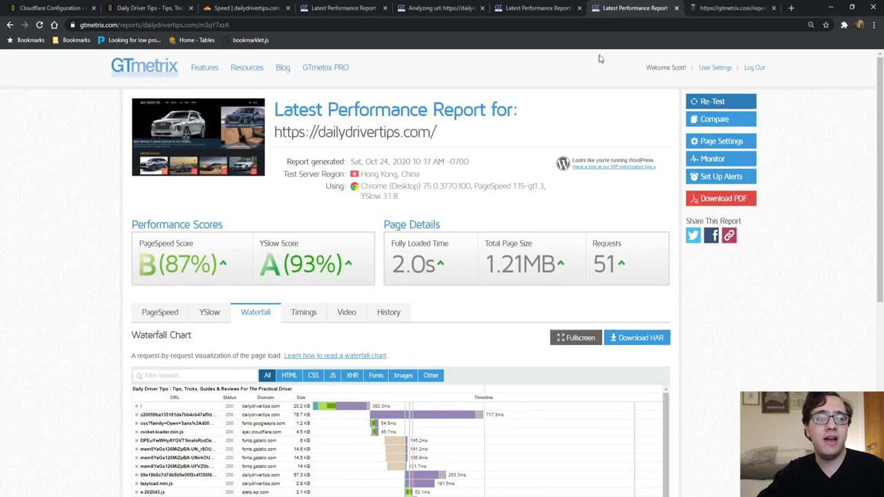
# Check the running Dallas analysis, and start a re-test of the Sydney GTmetrix report in a new browser tab.
pyautogui.click(423, 7)
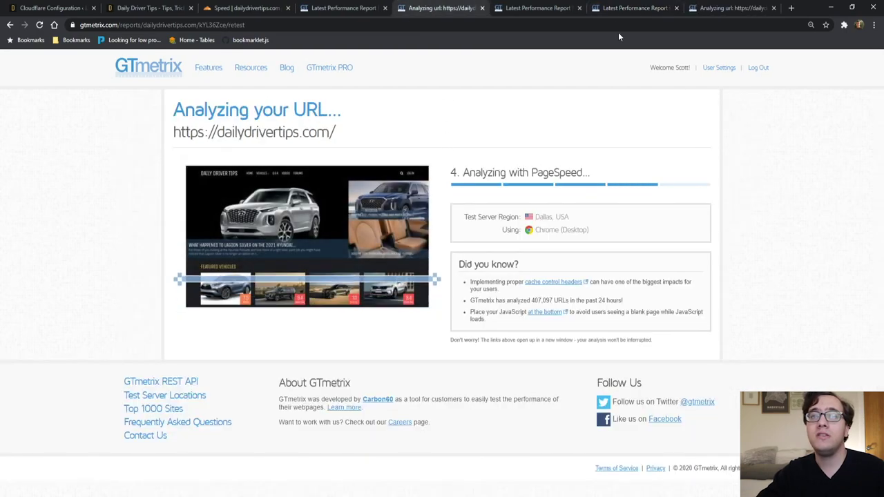
pyautogui.click(531, 8)
pyautogui.scroll(3, 697, 62)
pyautogui.scroll(-1, 697, 62)
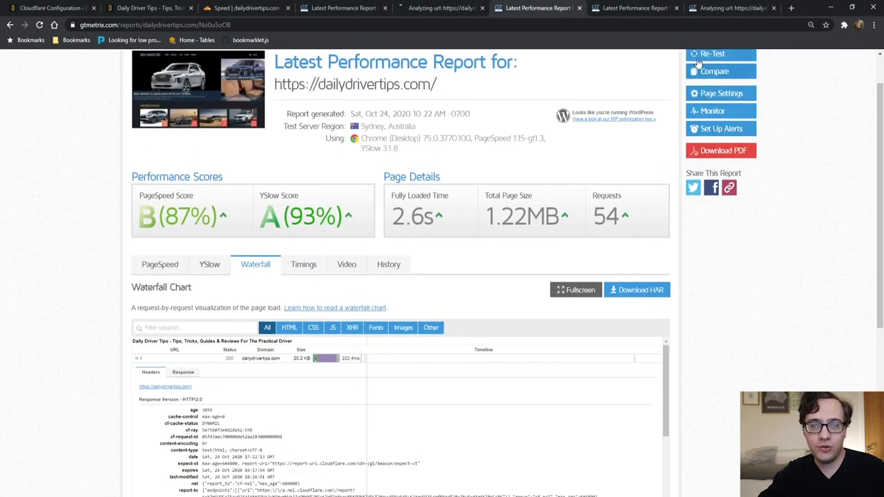
pyautogui.middleClick(700, 59)
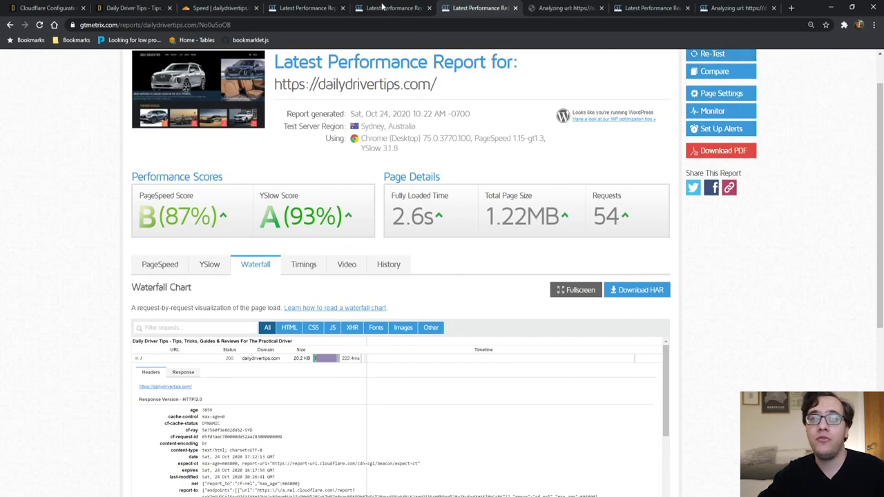
# In the 10:31 AM Dallas GTmetrix report, open the waterfall and examine the response headers of the minified CSS request below the homepage.
pyautogui.hotkey('ctrl', 'shift', 'Tab')
pyautogui.scroll(-1, 387, 255)
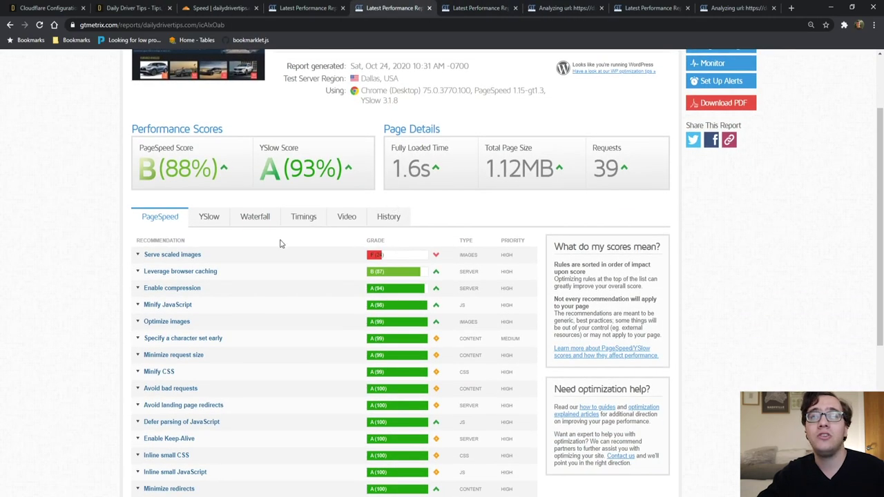
pyautogui.click(255, 217)
pyautogui.scroll(-1, 181, 263)
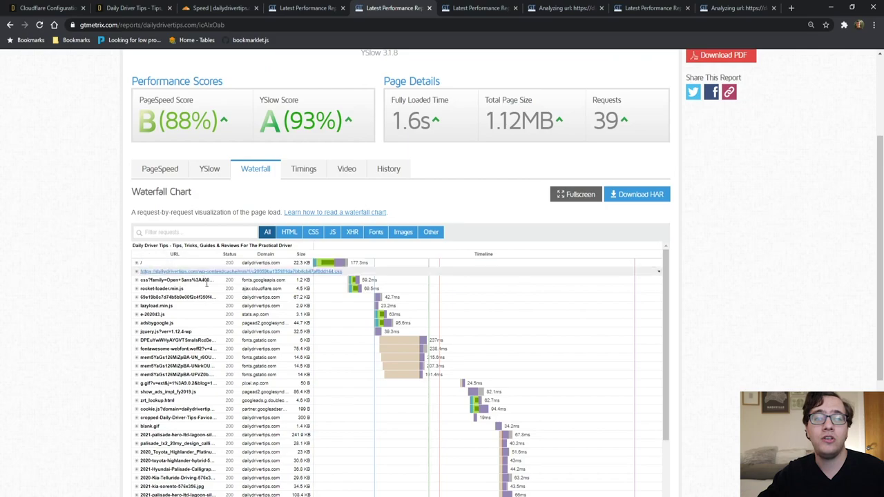
pyautogui.click(181, 271)
pyautogui.scroll(-1, 80, 312)
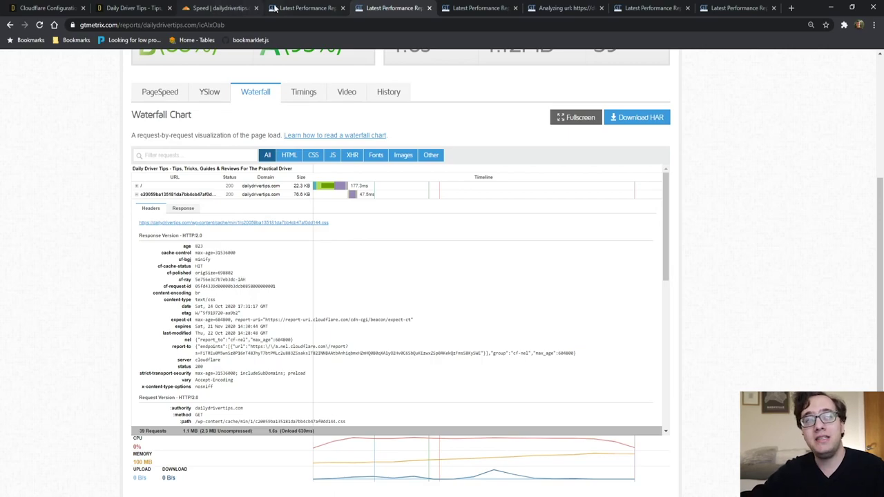
# In the 10:31 AM Hong Kong report's waterfall, expand the homepage request and examine its cf-apo-via header and timing breakdown.
pyautogui.click(720, 7)
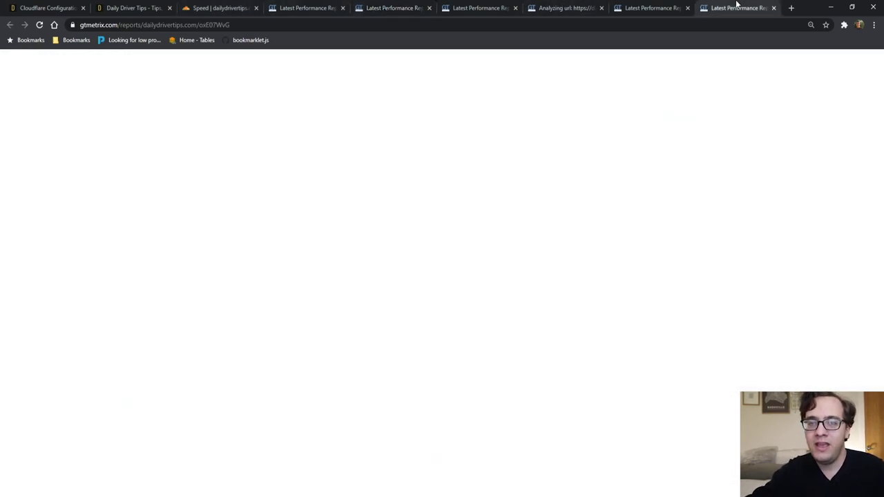
pyautogui.scroll(-1, 294, 236)
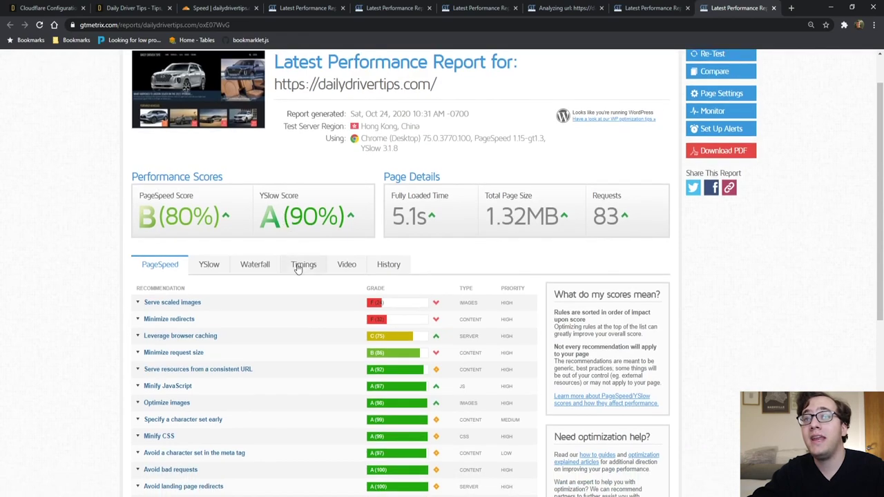
pyautogui.click(255, 264)
pyautogui.scroll(-3, 69, 274)
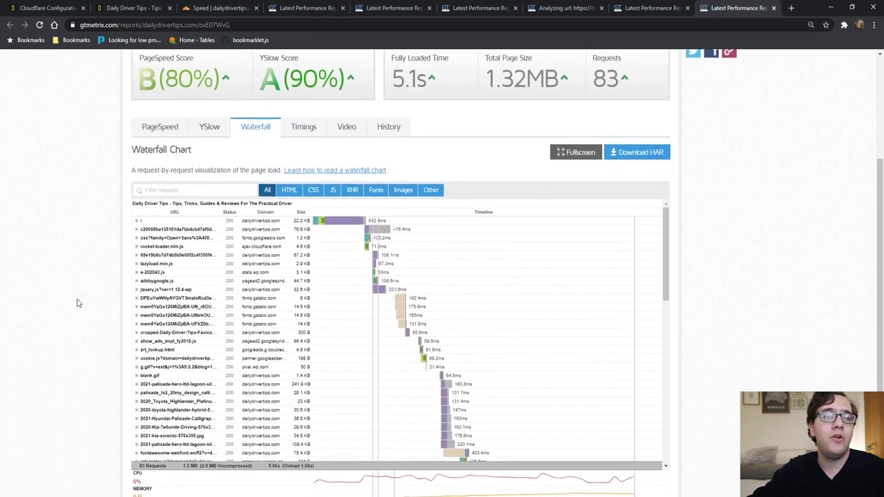
pyautogui.click(181, 192)
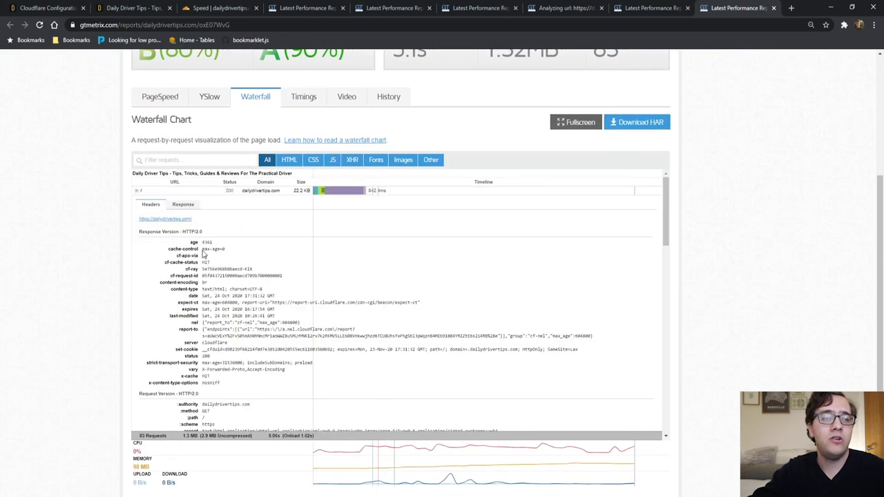
pyautogui.scroll(1, 230, 267)
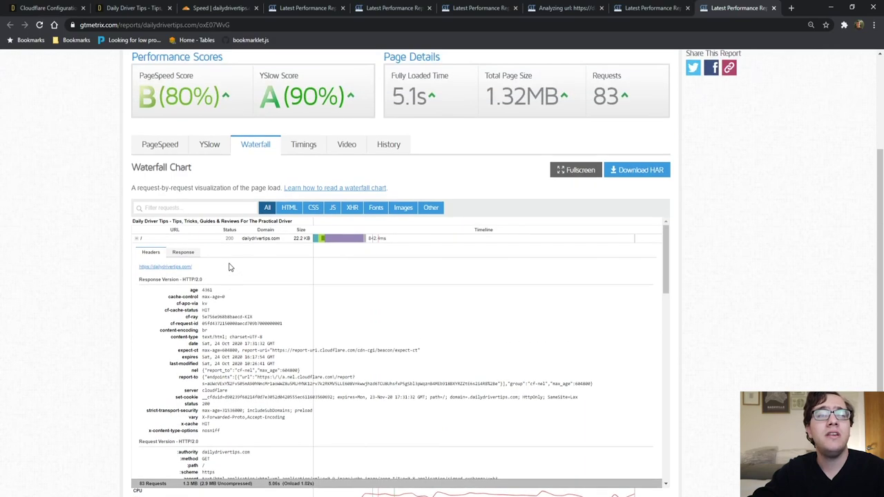
pyautogui.tripleClick(214, 311)
pyautogui.click(178, 309)
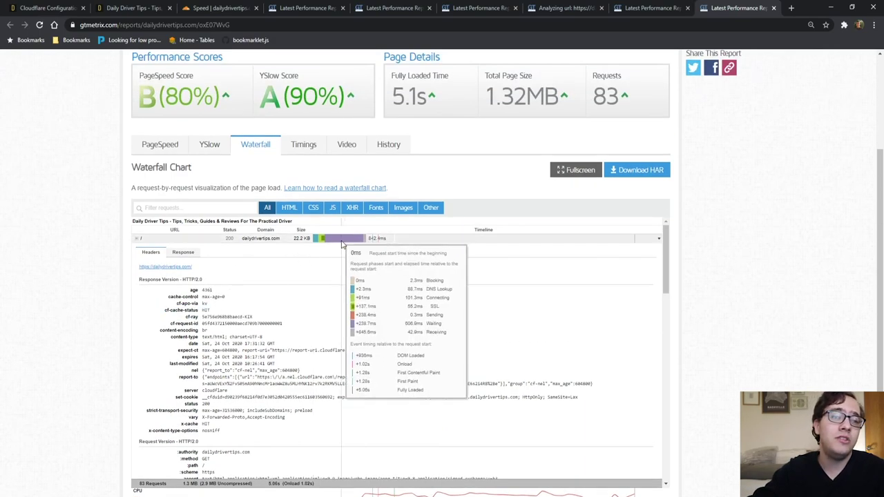
# Collapse the homepage request and run the Hong Kong GTmetrix test again from the 10:31 AM report.
pyautogui.click(181, 238)
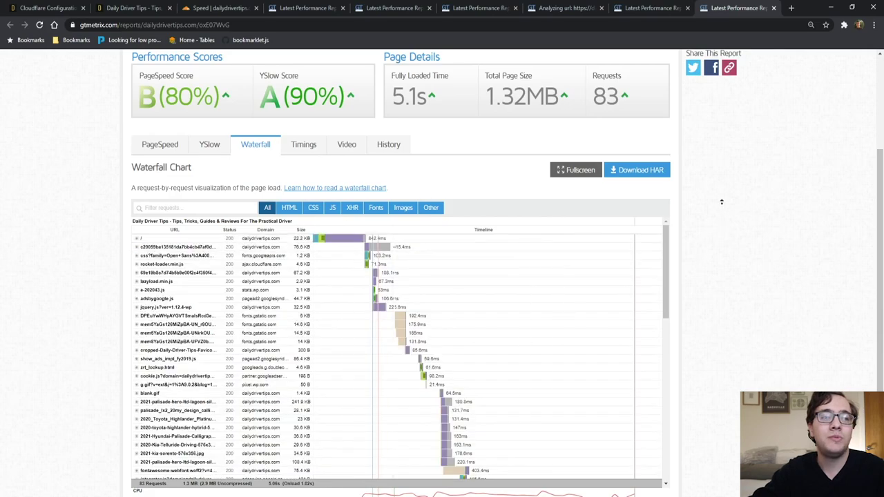
pyautogui.scroll(3, 692, 256)
pyautogui.click(699, 102)
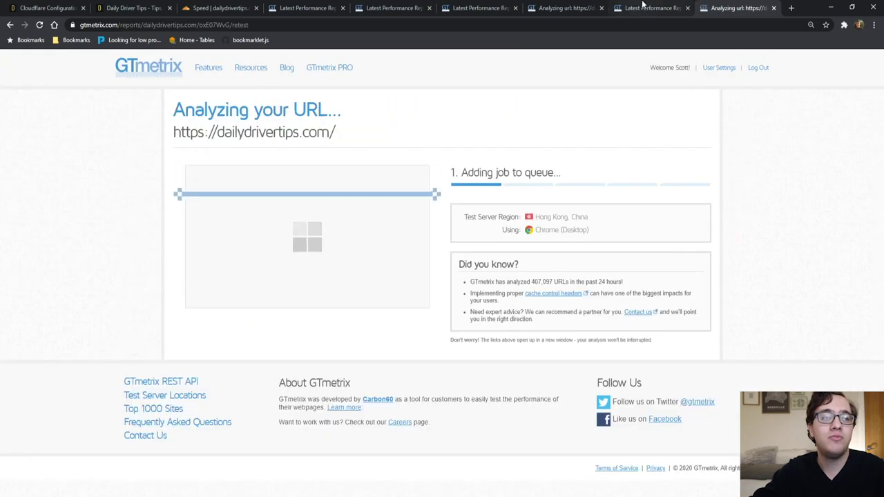
# Review the waterfall of the 10:17 AM Hong Kong report, and check the progress of the Sydney analysis.
pyautogui.click(642, 7)
pyautogui.scroll(-2, 430, 233)
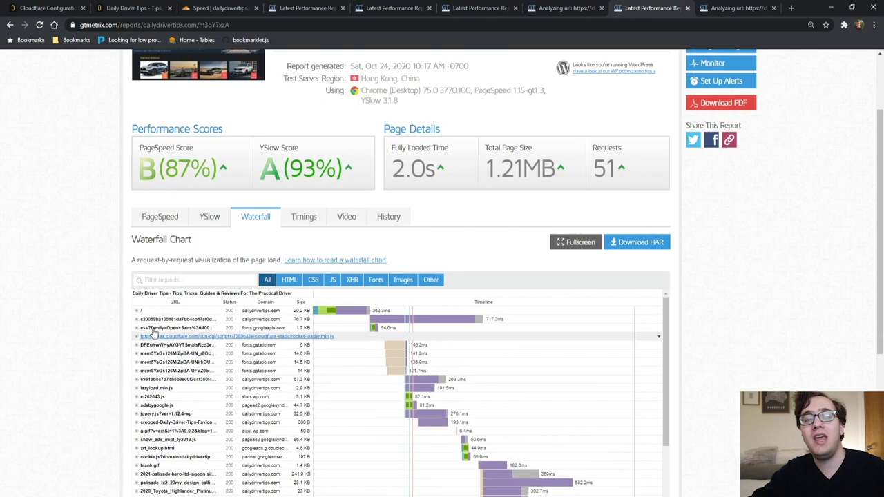
pyautogui.scroll(-2, 69, 315)
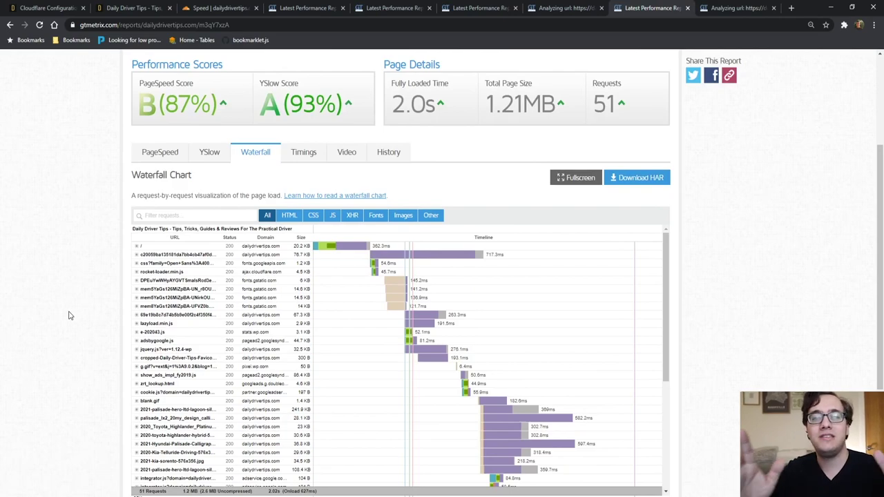
pyautogui.scroll(3, 69, 314)
pyautogui.click(593, 5)
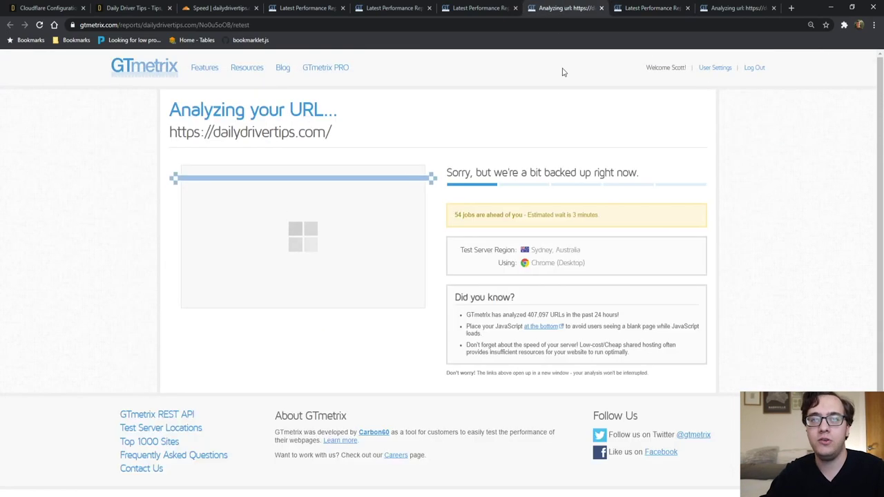
# In the 10:32 AM Hong Kong report, open the waterfall and expand the homepage request to examine its response headers.
pyautogui.click(736, 8)
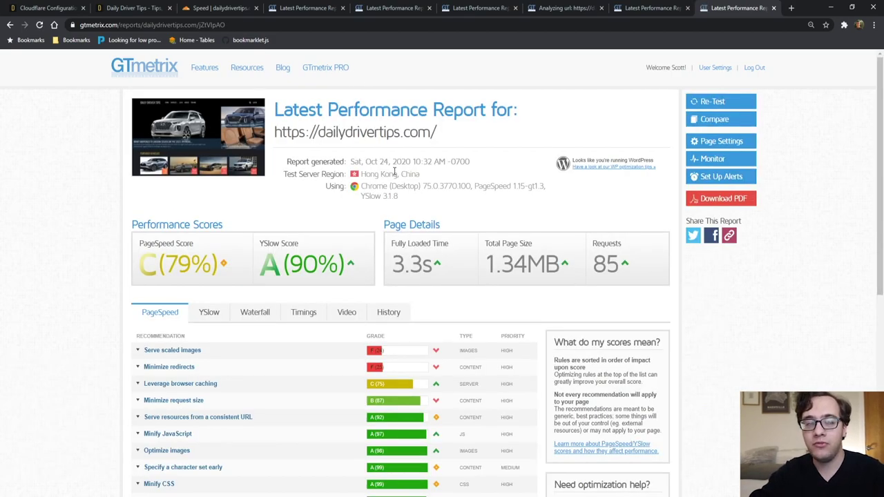
pyautogui.scroll(-3, 387, 172)
pyautogui.click(256, 121)
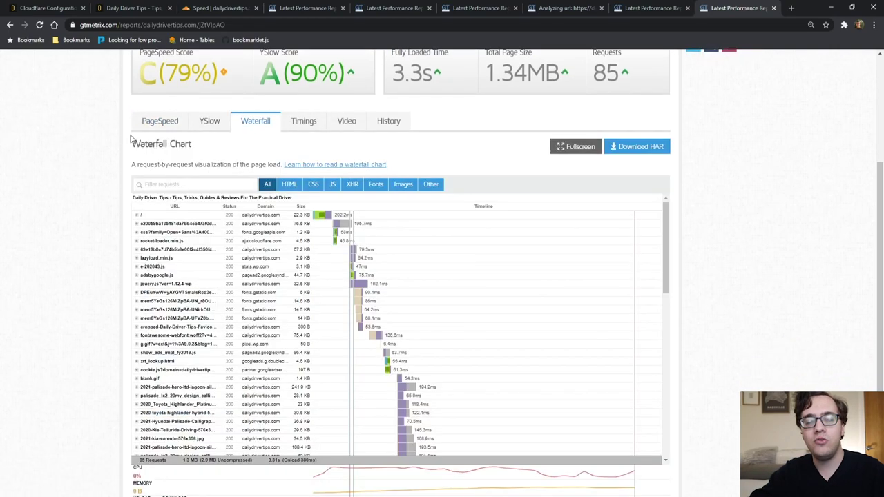
pyautogui.click(162, 217)
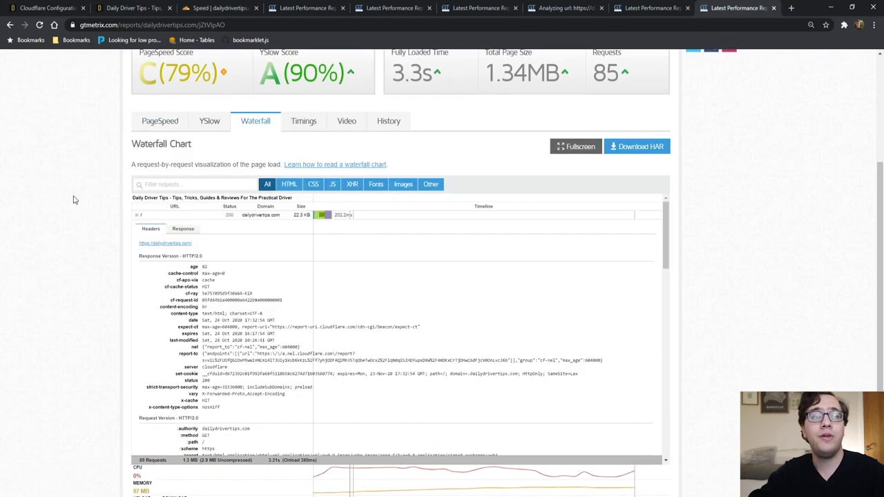
# Compare the page details and waterfall of the 10:17 AM Hong Kong report with those of the 10:32 AM report.
pyautogui.click(677, 7)
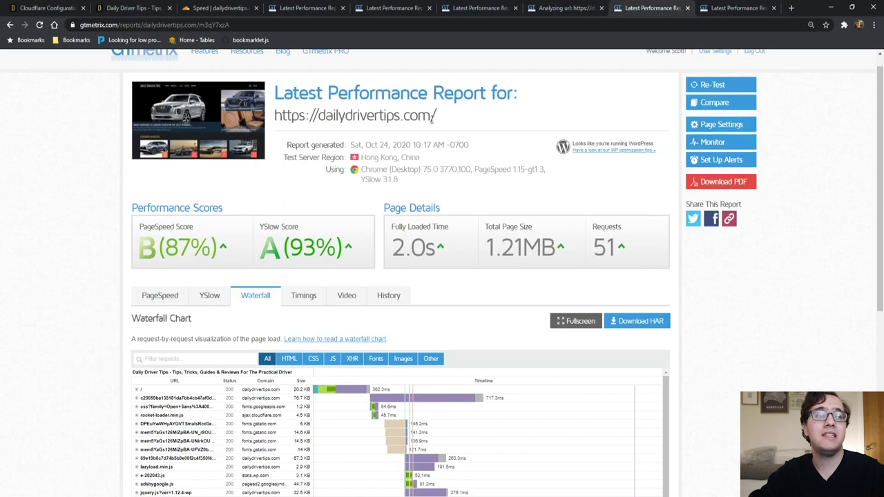
pyautogui.scroll(-2, 93, 271)
pyautogui.scroll(-1, 93, 271)
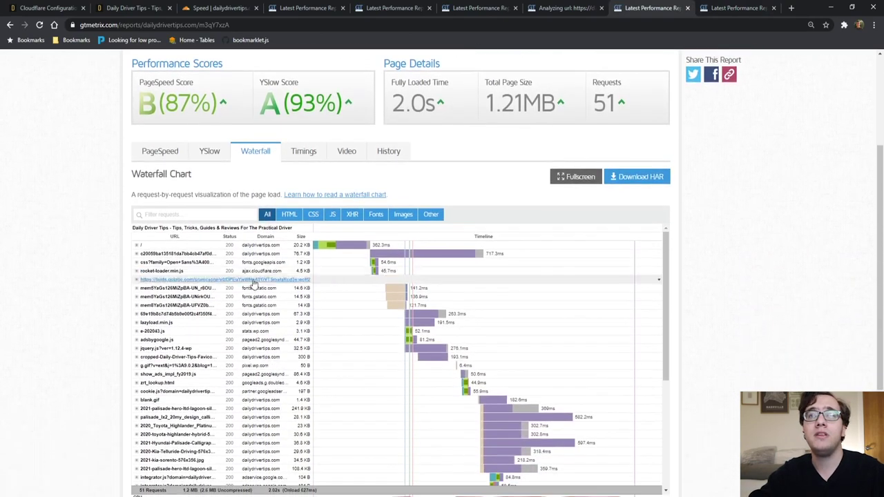
pyautogui.scroll(3, 642, 197)
pyautogui.scroll(-2, 659, 160)
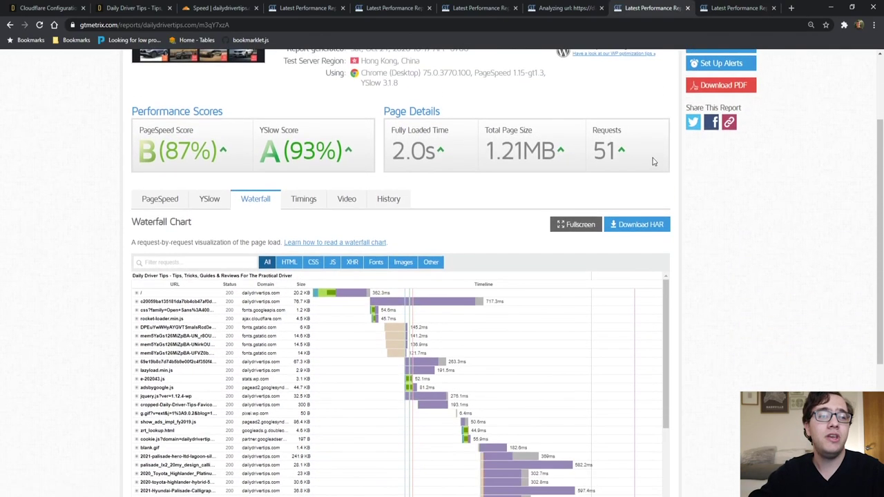
pyautogui.click(730, 5)
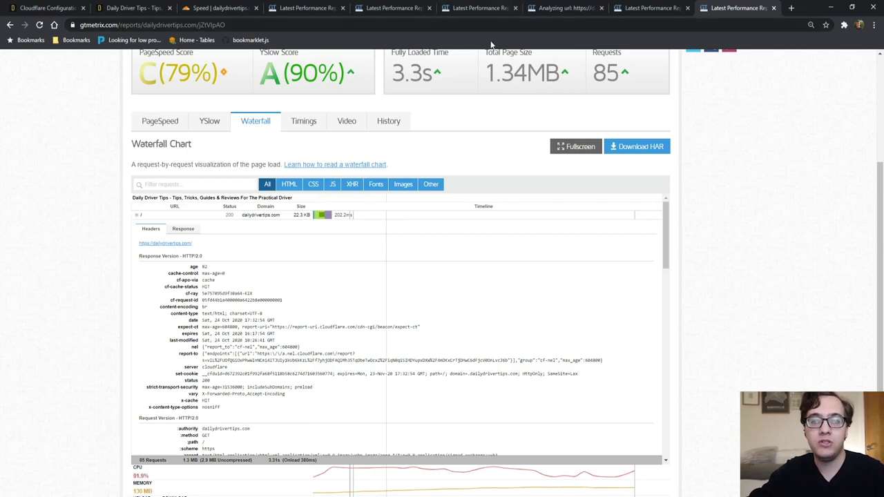
pyautogui.click(563, 8)
pyautogui.click(645, 7)
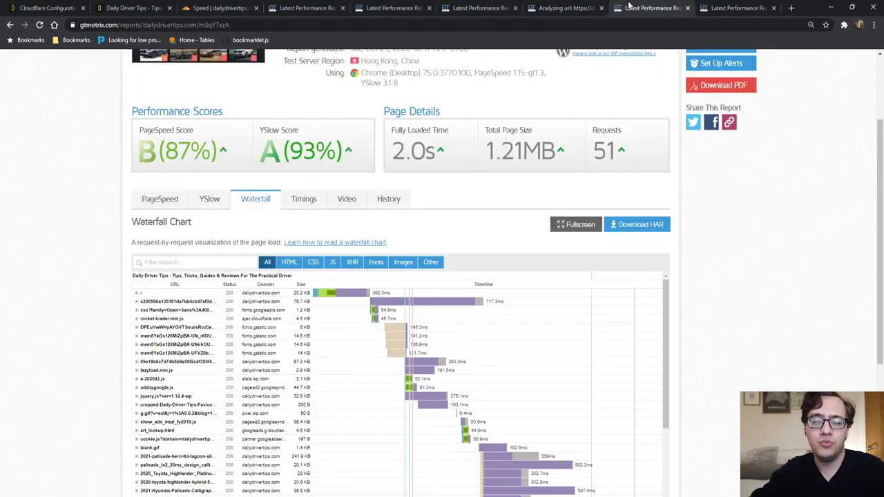
pyautogui.scroll(-1, 88, 306)
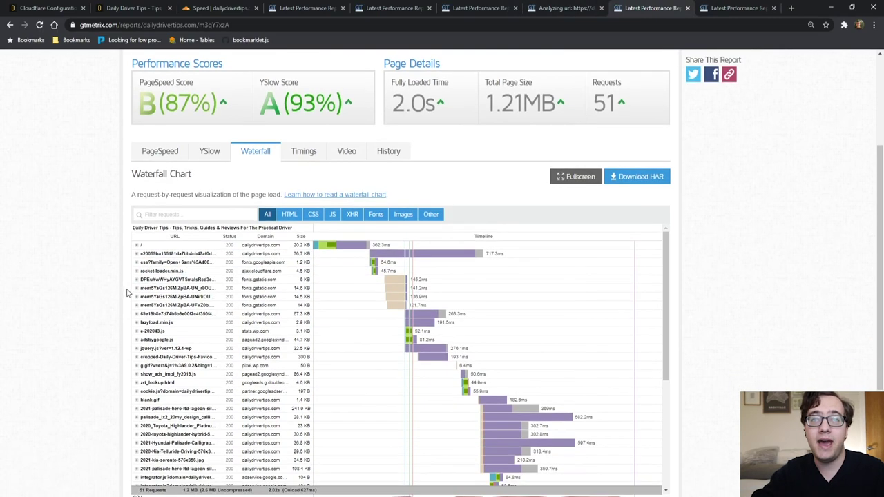
# Collapse the homepage request in the 10:32 AM Hong Kong report's waterfall and re-test the site from that report.
pyautogui.click(737, 8)
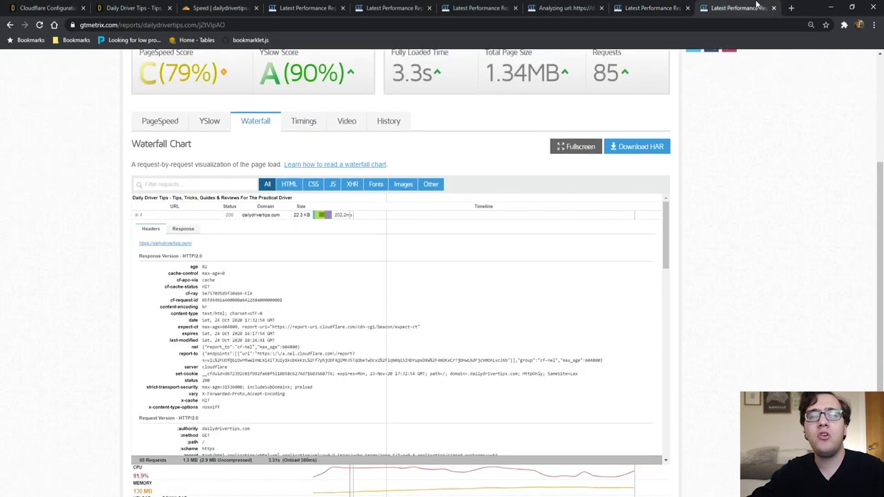
pyautogui.click(137, 215)
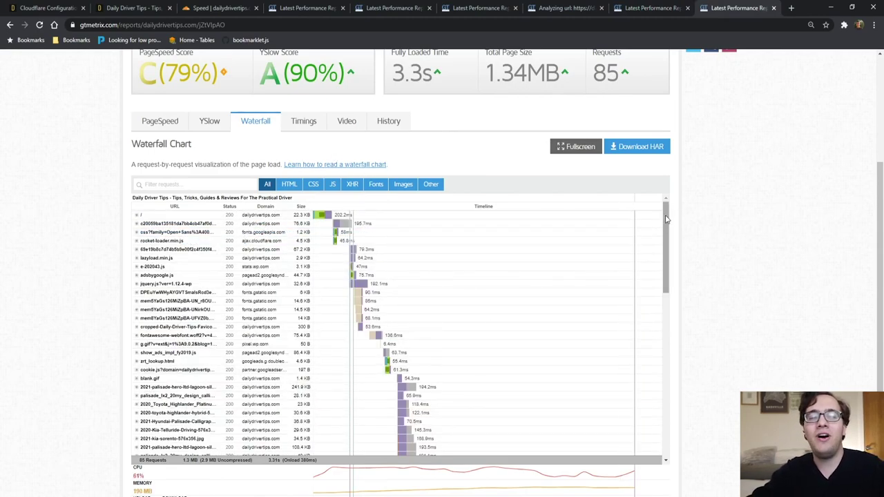
pyautogui.moveTo(666, 219)
pyautogui.mouseDown()
pyautogui.moveTo(662, 348)
pyautogui.moveTo(651, 359)
pyautogui.moveTo(645, 260)
pyautogui.moveTo(663, 220)
pyautogui.mouseUp()
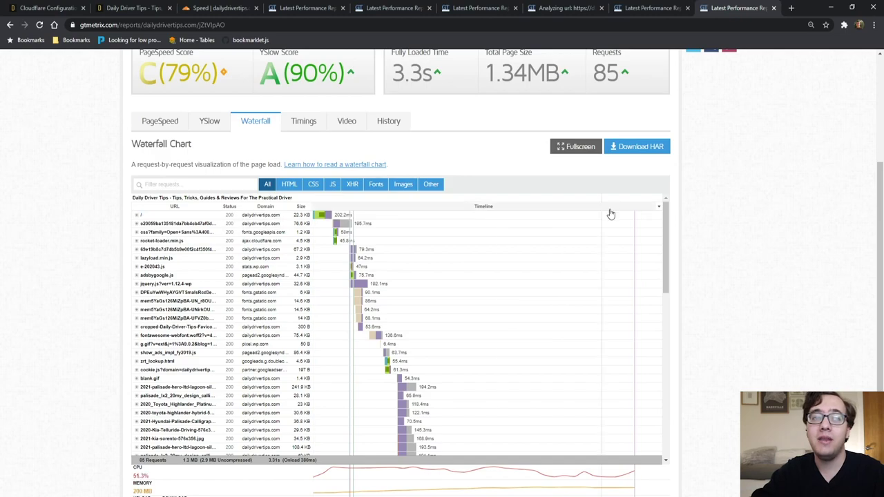
pyautogui.scroll(3, 765, 228)
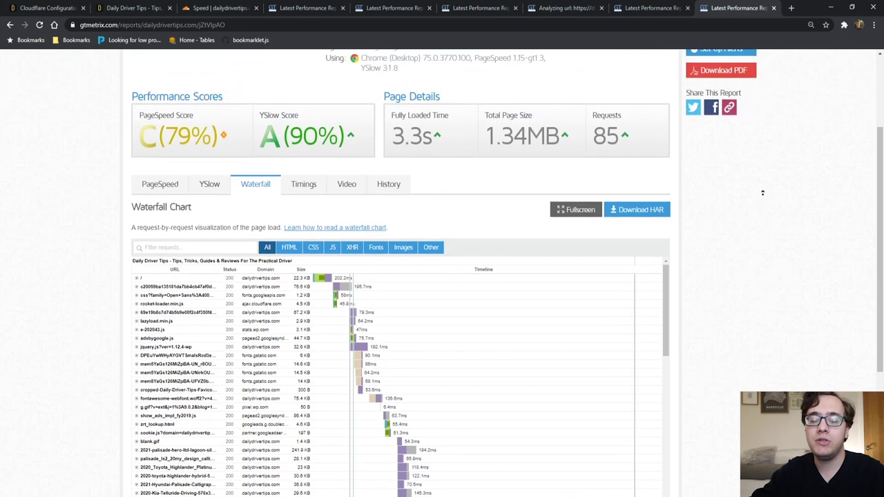
pyautogui.click(724, 101)
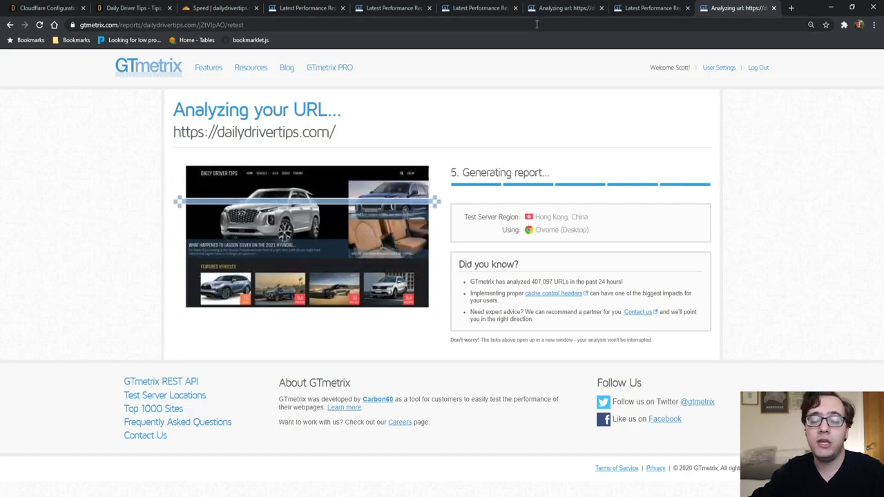
# In the 10:34 AM Hong Kong report, open the waterfall and examine the scores and the homepage request's timing breakdown.
pyautogui.scroll(-1, 262, 257)
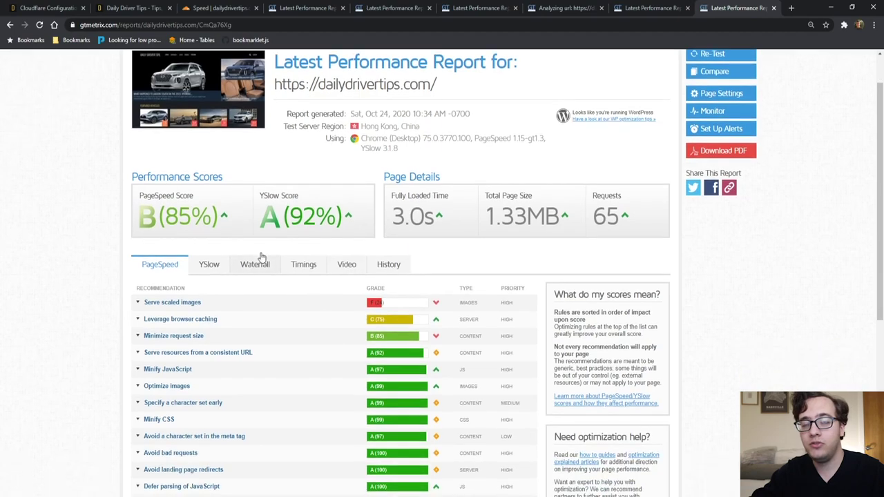
pyautogui.click(264, 261)
pyautogui.scroll(-3, 69, 262)
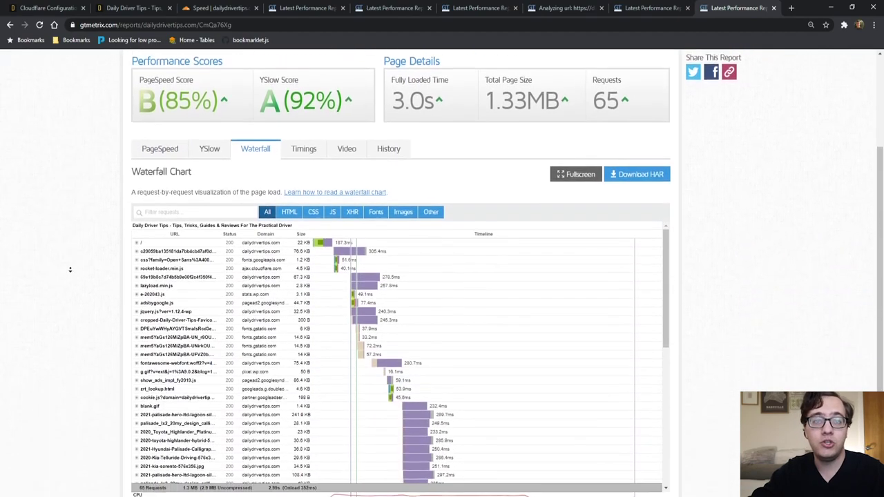
pyautogui.scroll(2, 322, 238)
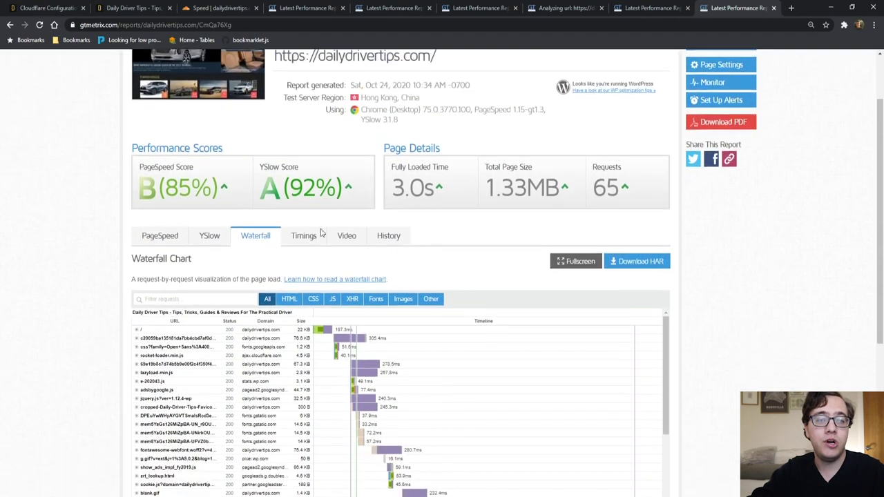
pyautogui.scroll(-1, 321, 233)
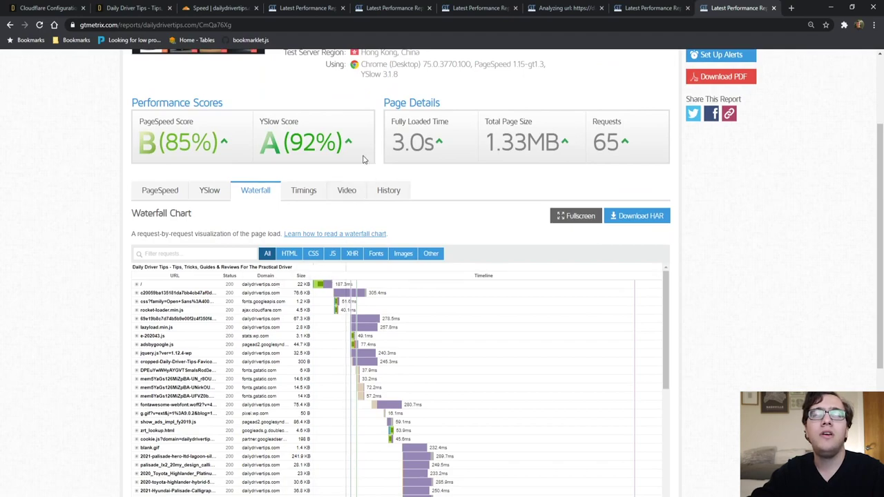
pyautogui.scroll(-1, 364, 159)
pyautogui.moveTo(345, 257)
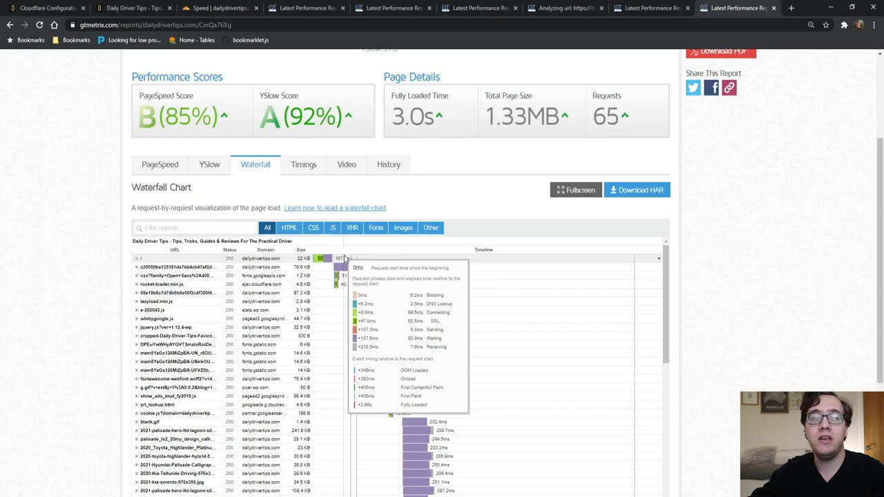
# Check the queue position and estimated wait of the running Sydney analysis.
pyautogui.click(565, 8)
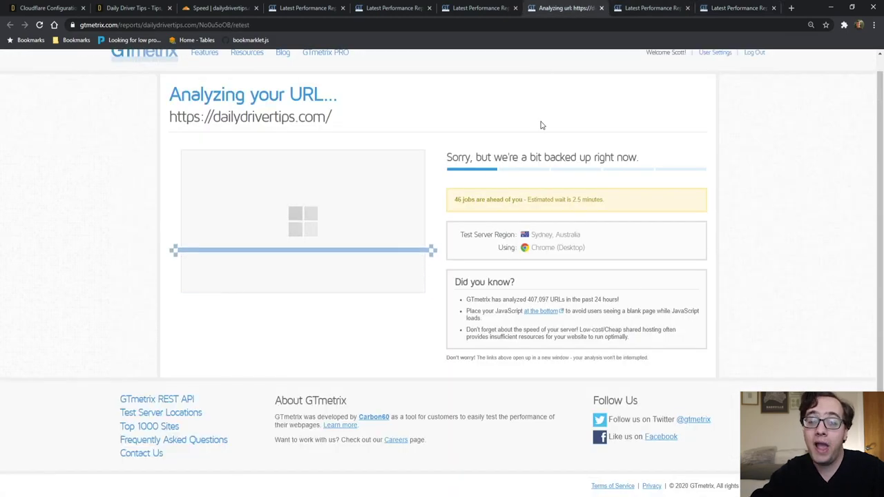
pyautogui.moveTo(486, 199); pyautogui.dragTo(582, 200)
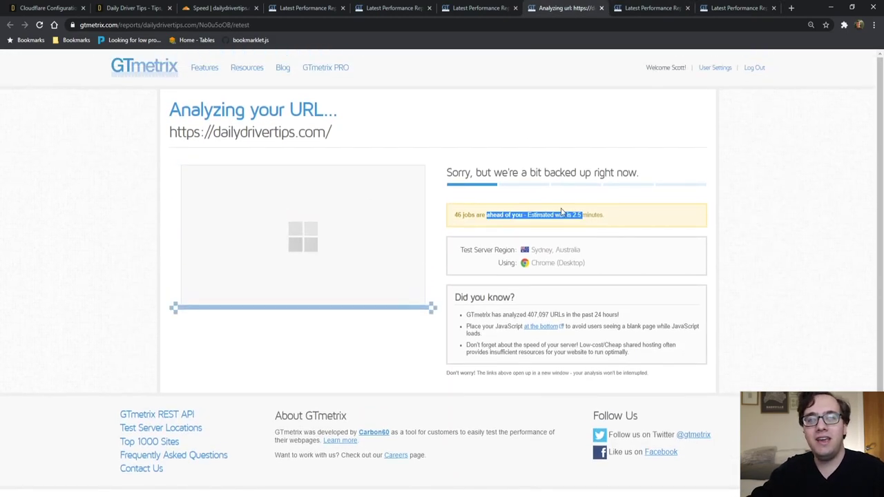
# Compare the scores, page details and waterfall of the 10:31 AM Dallas report with those of the 10:17 AM Dallas report.
pyautogui.click(397, 5)
pyautogui.scroll(3, 437, 199)
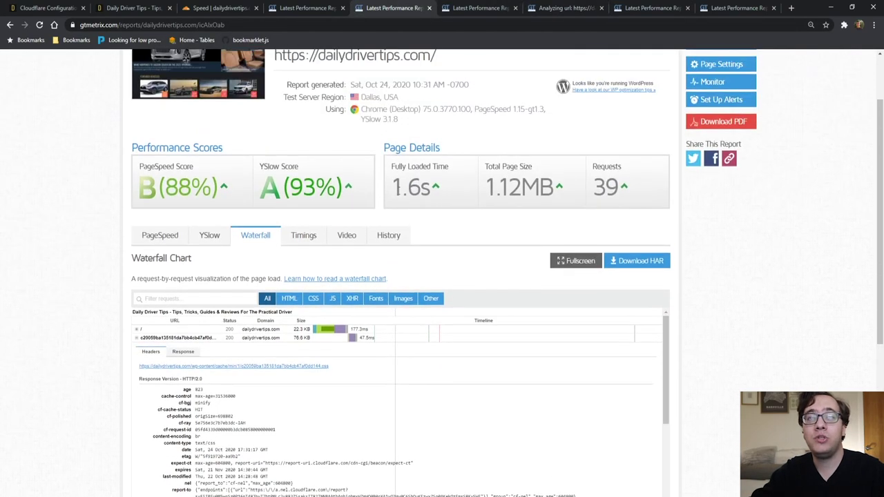
pyautogui.scroll(-2, 428, 198)
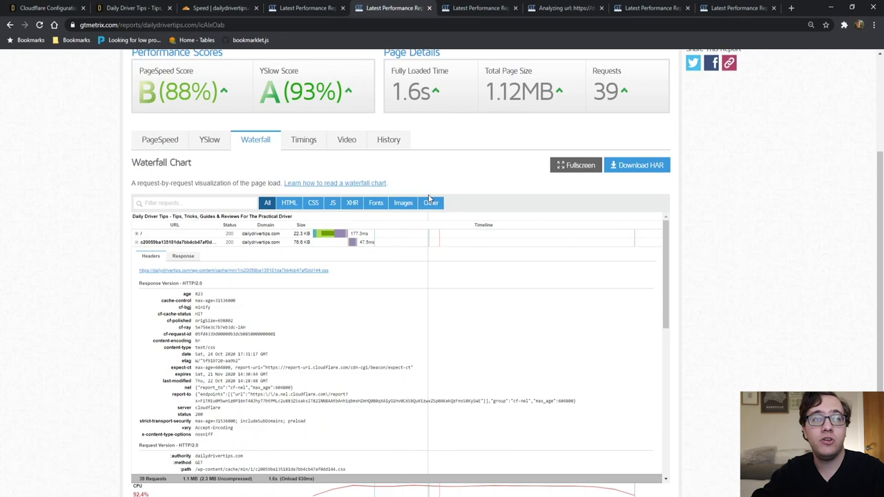
pyautogui.scroll(2, 428, 198)
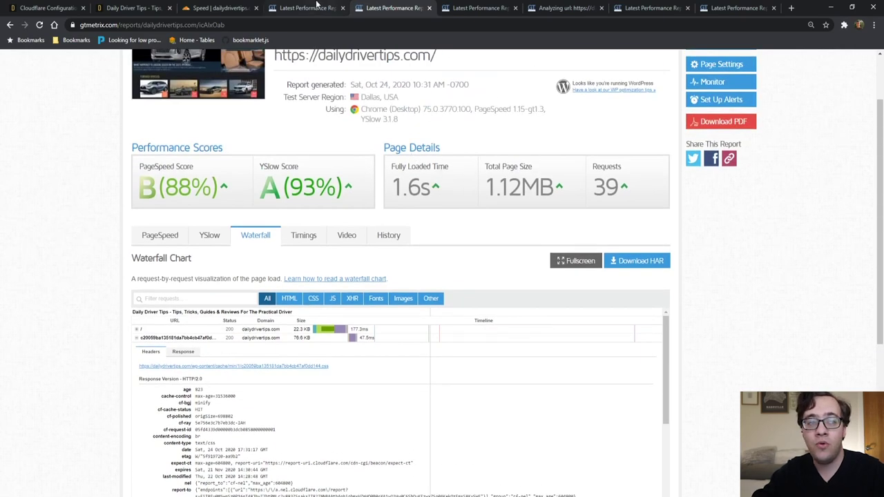
pyautogui.click(316, 5)
pyautogui.scroll(-10, 302, 200)
pyautogui.scroll(9, 302, 201)
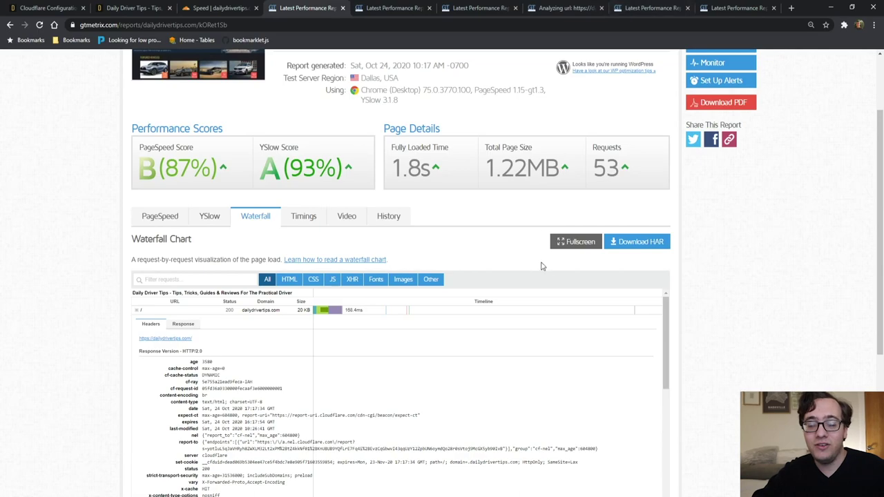
# Open the waterfall of the newly generated Sydney report and compare its page details and homepage request with the 10:22 AM Sydney report.
pyautogui.click(564, 8)
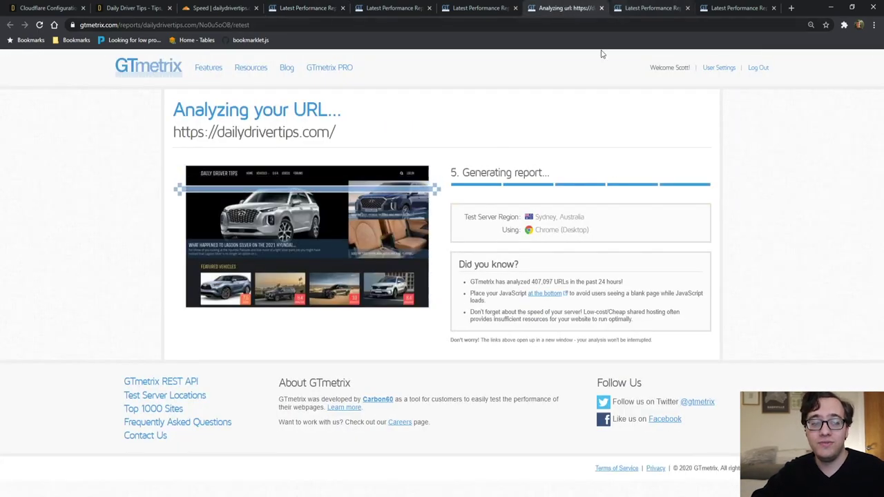
pyautogui.scroll(-2, 414, 207)
pyautogui.click(253, 185)
pyautogui.scroll(-1, 104, 190)
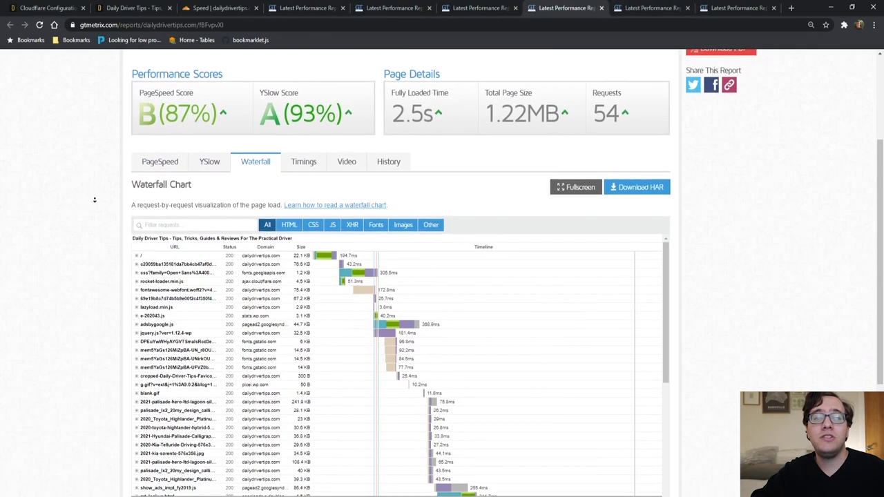
pyautogui.click(479, 8)
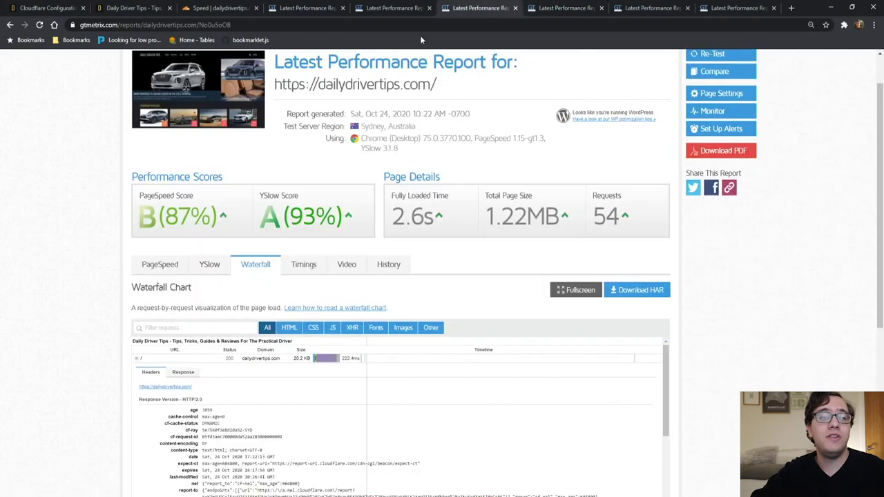
pyautogui.scroll(-2, 138, 207)
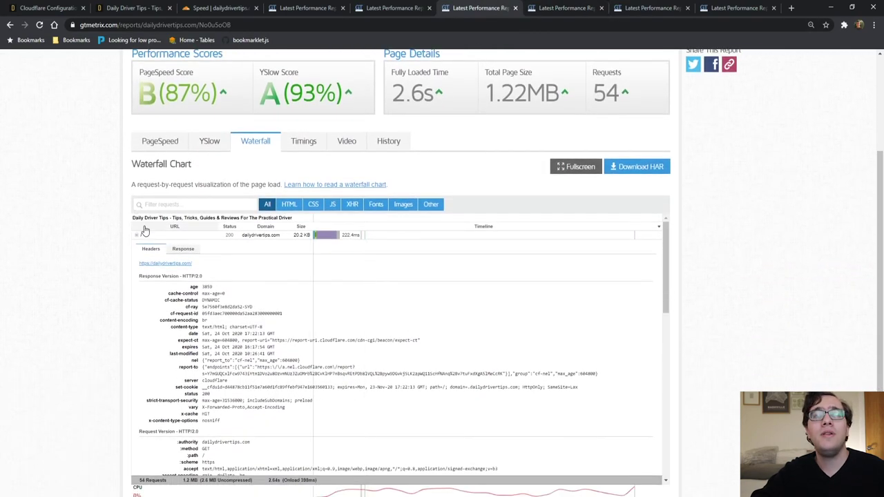
# Expand the homepage request in the 10:36 AM Sydney report's waterfall and examine its cf-apo-via response header and the report's scores.
pyautogui.click(563, 7)
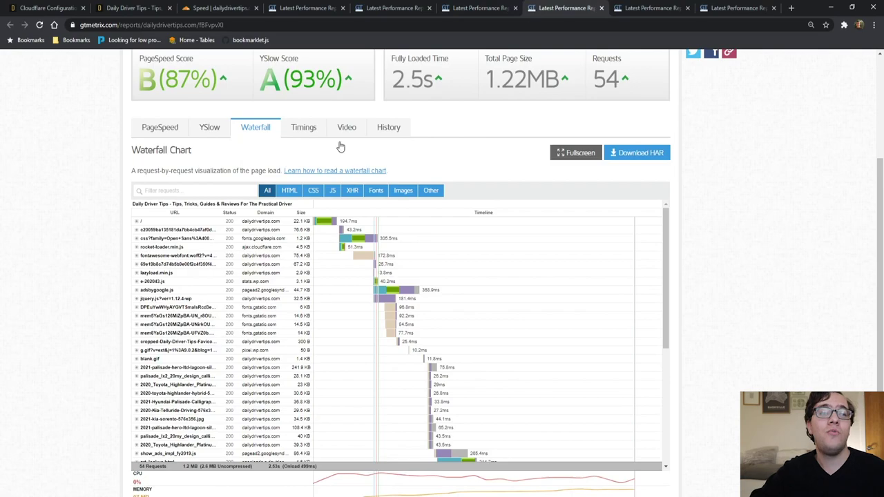
pyautogui.click(186, 222)
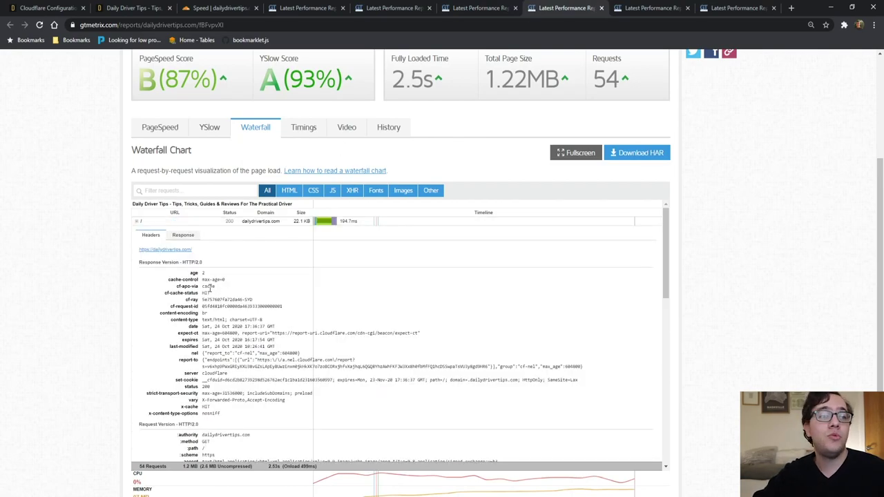
pyautogui.moveTo(176, 287); pyautogui.dragTo(198, 287)
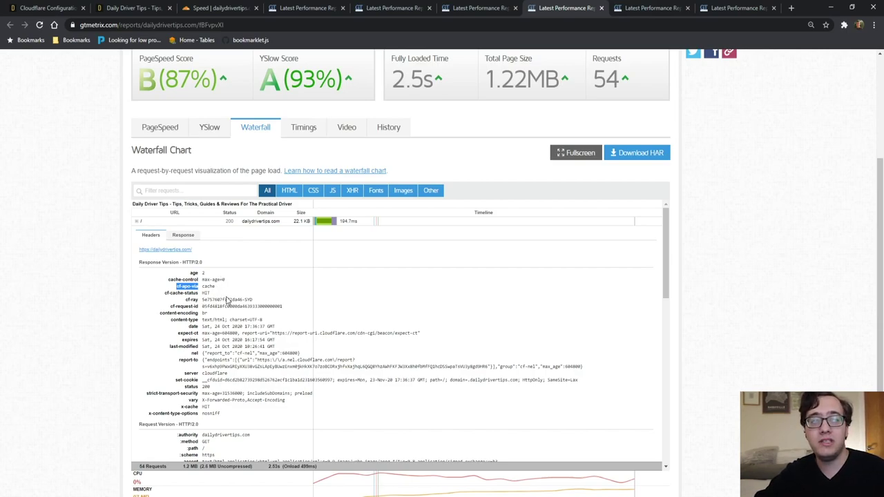
pyautogui.scroll(3, 161, 359)
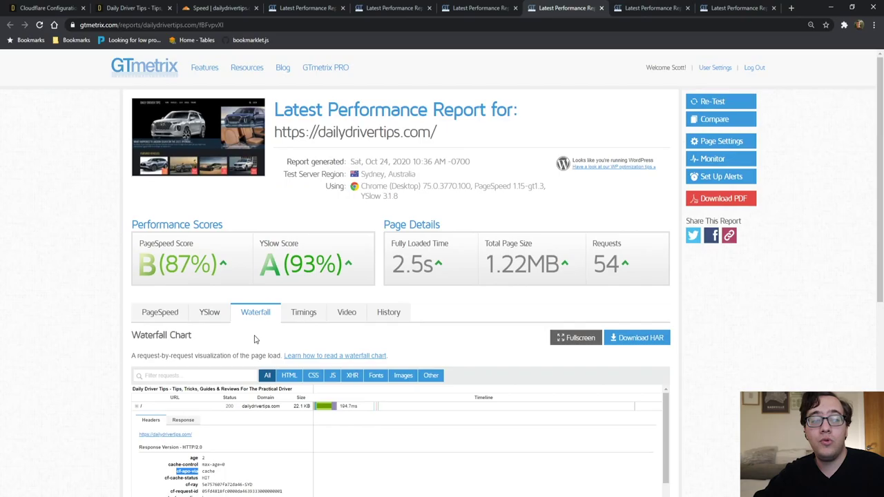